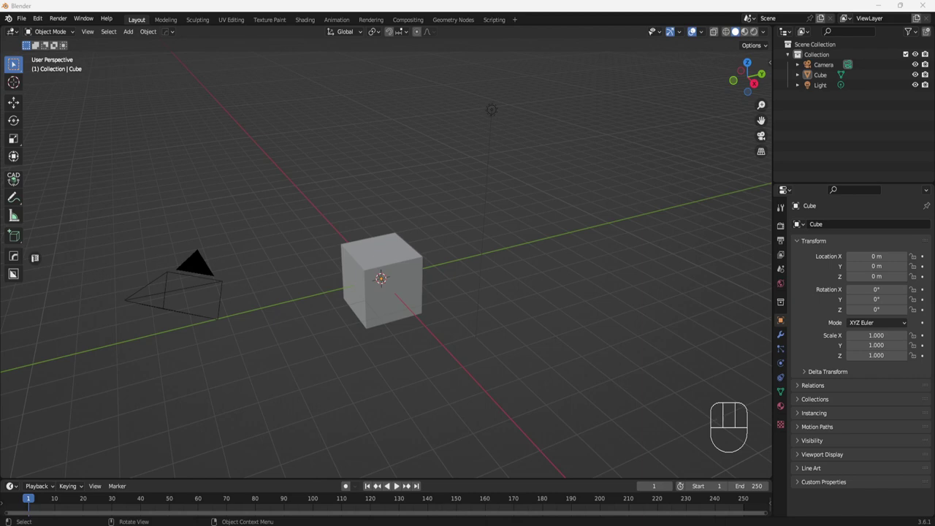
Delete the default camera, cube and light from the scene
middle_drag(584, 299, 599, 291)
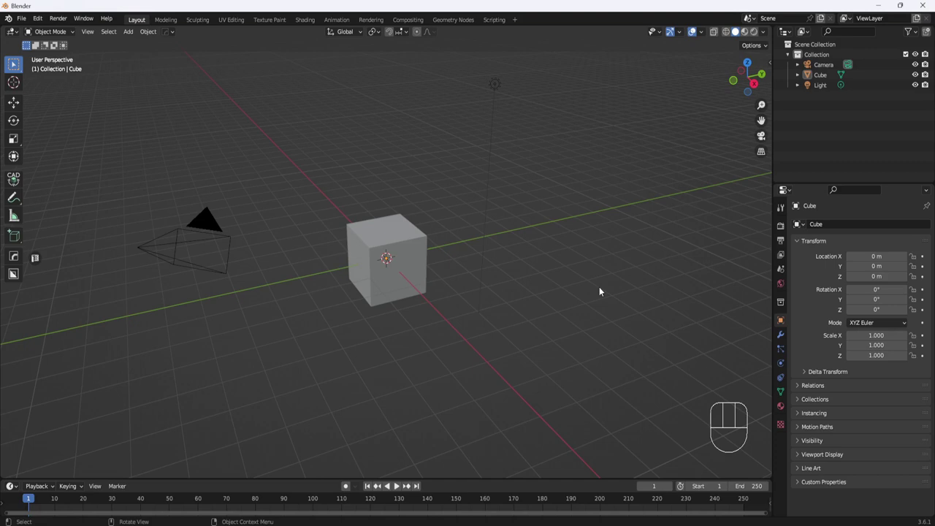
key(a)
key(x)
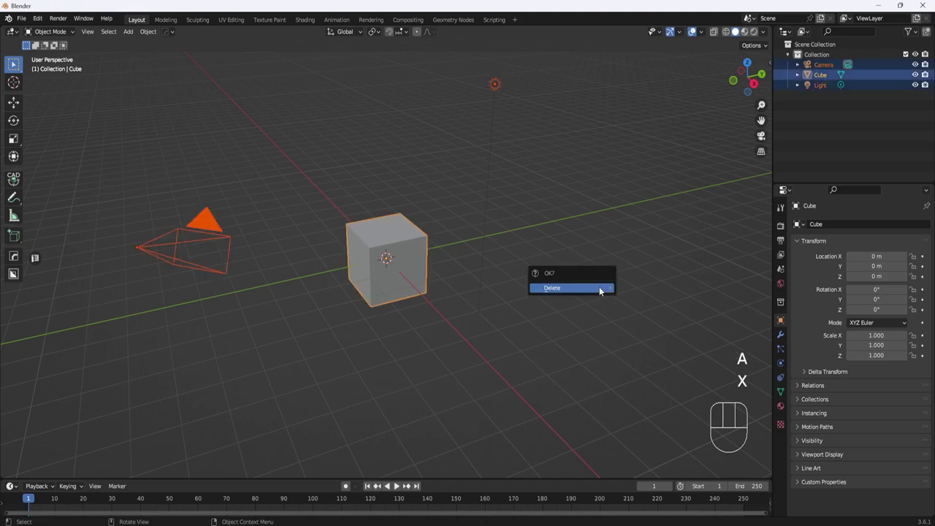
click(589, 288)
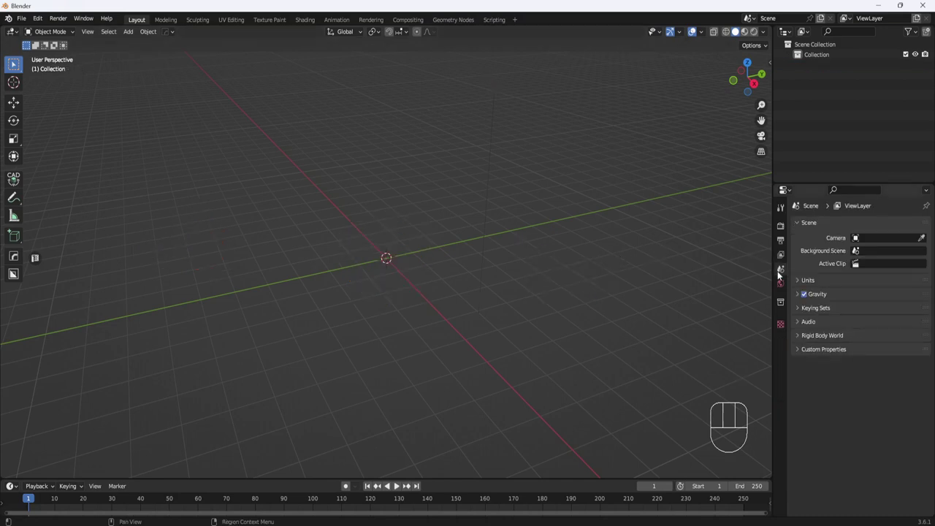
Set the scene's length unit to Centimeters
click(809, 280)
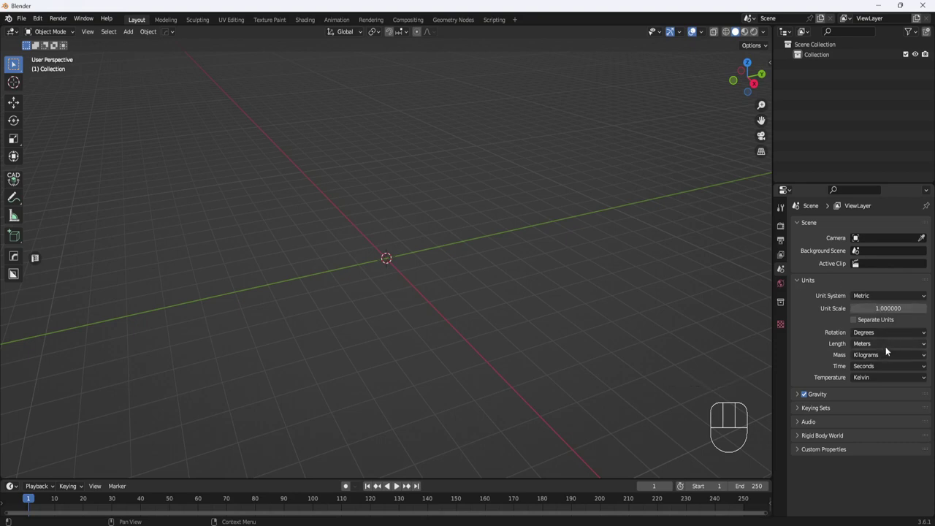
click(924, 345)
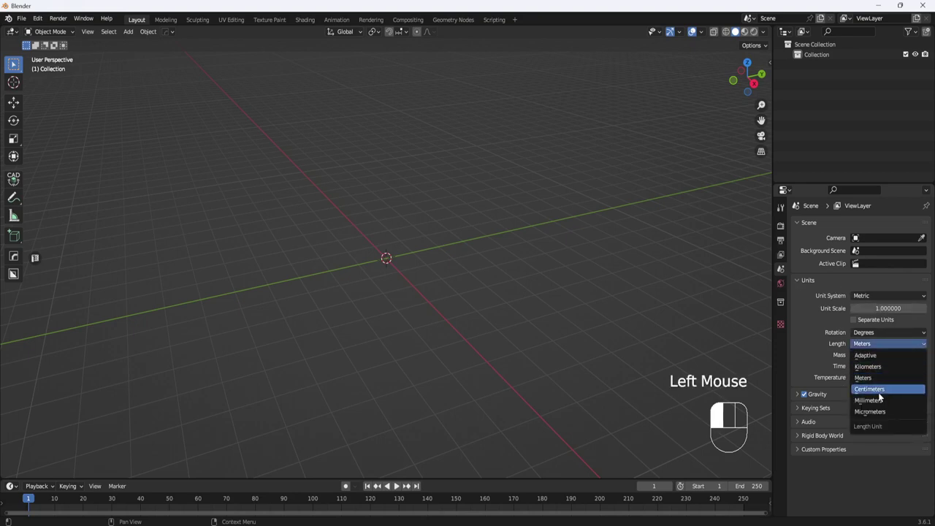
click(879, 391)
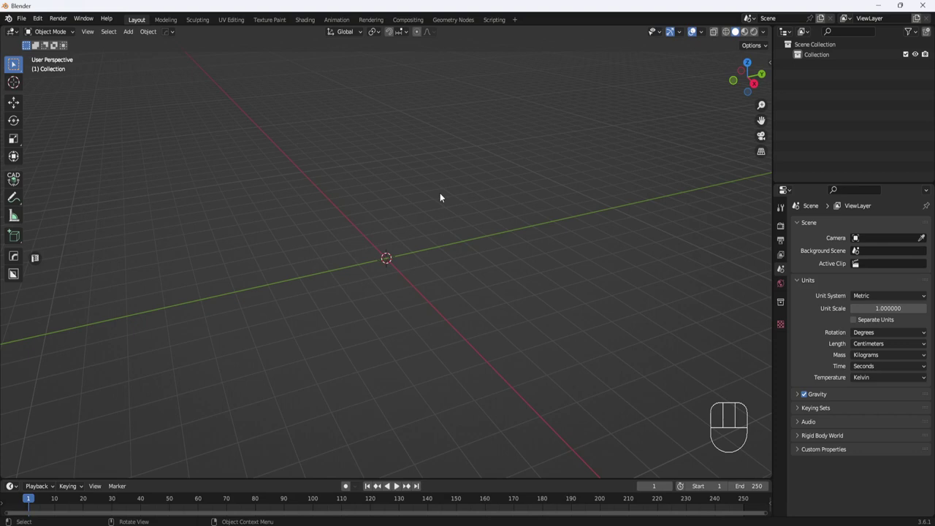
Add an icosphere at the scene centre
key(shift+a)
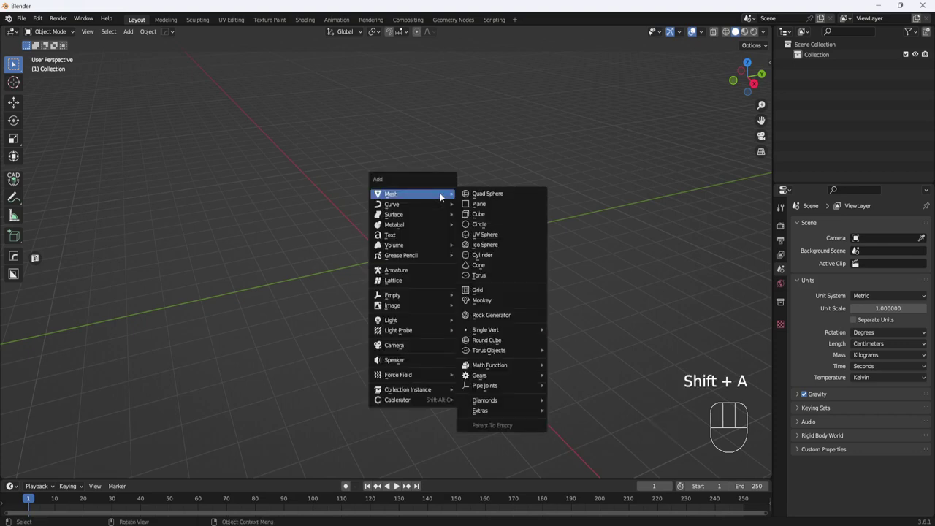
click(484, 245)
scroll(475, 243, up, 3)
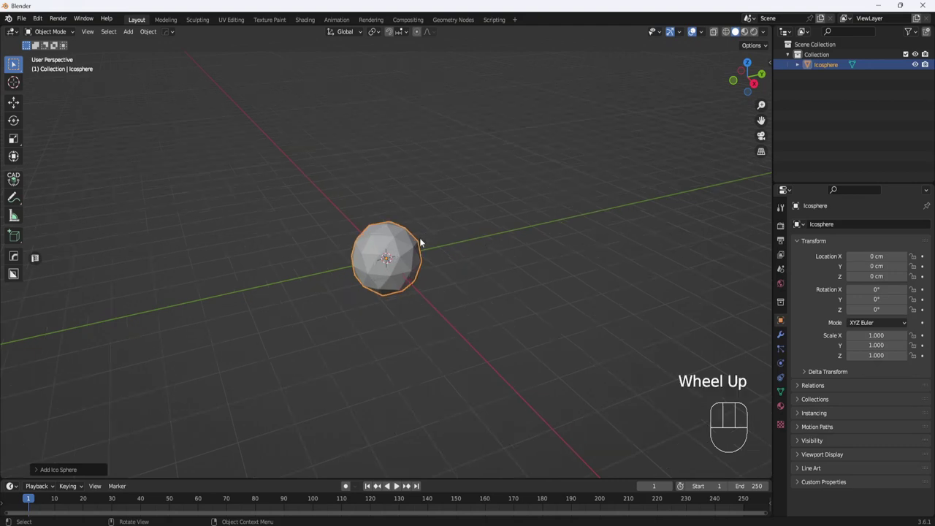
middle_drag(490, 241, 505, 248)
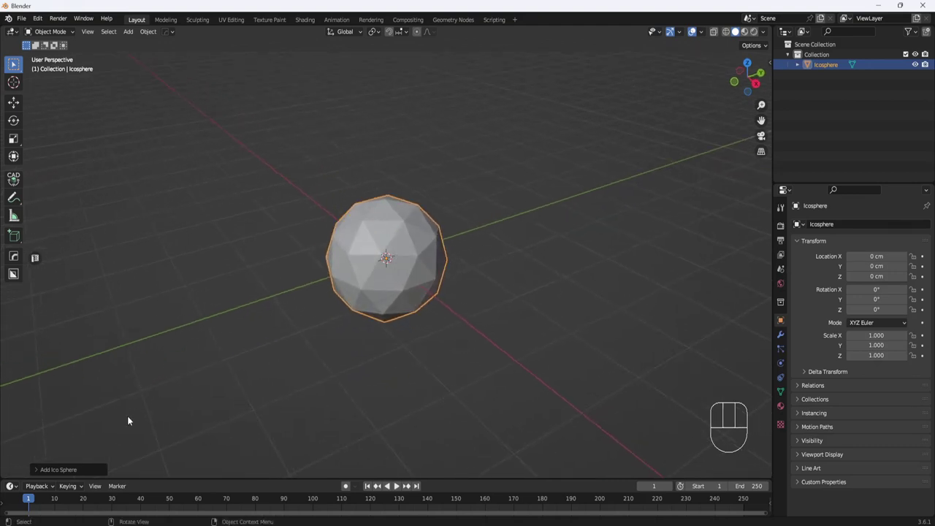
Give the icosphere 1 subdivision and a 34 cm radius
click(57, 469)
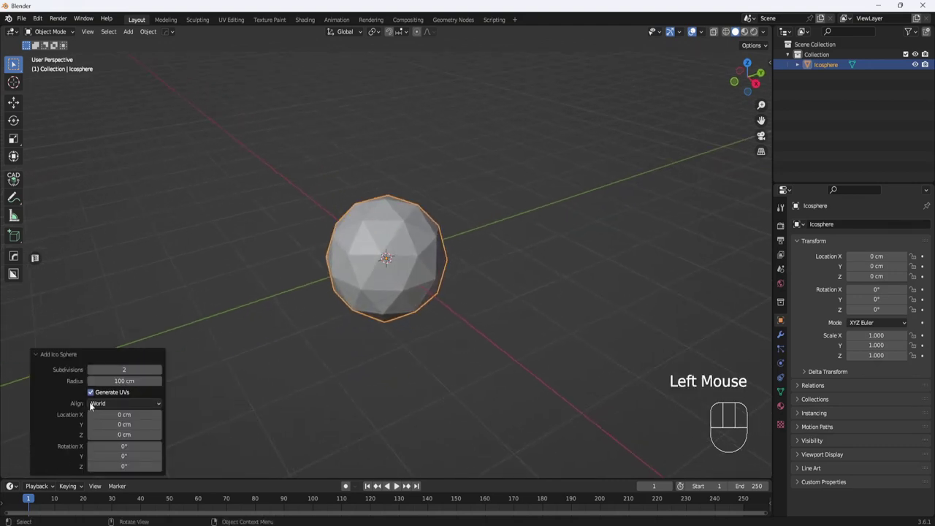
click(125, 371)
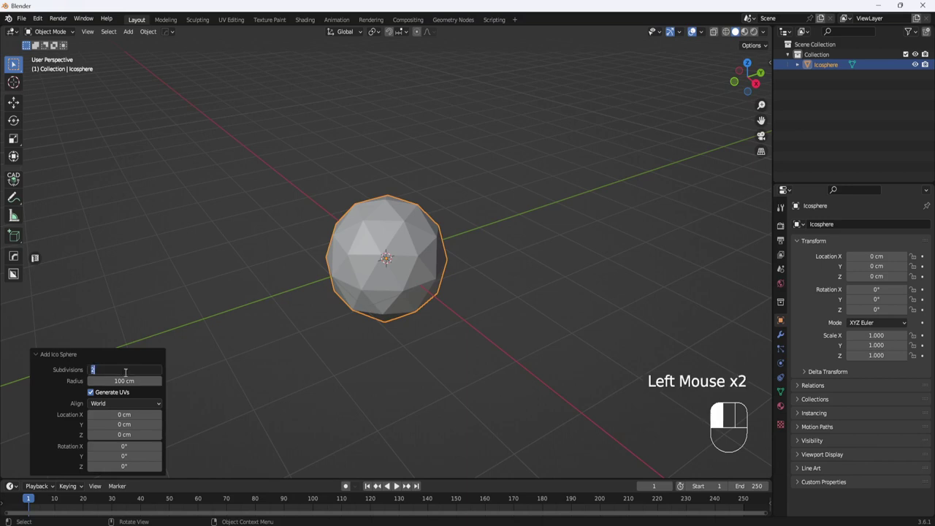
text(1)
click(125, 380)
click(125, 380)
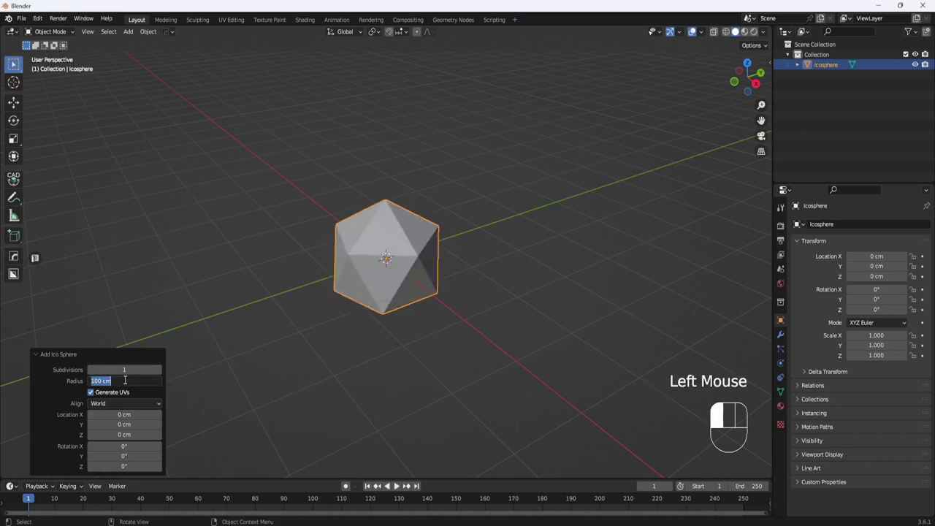
text(35)
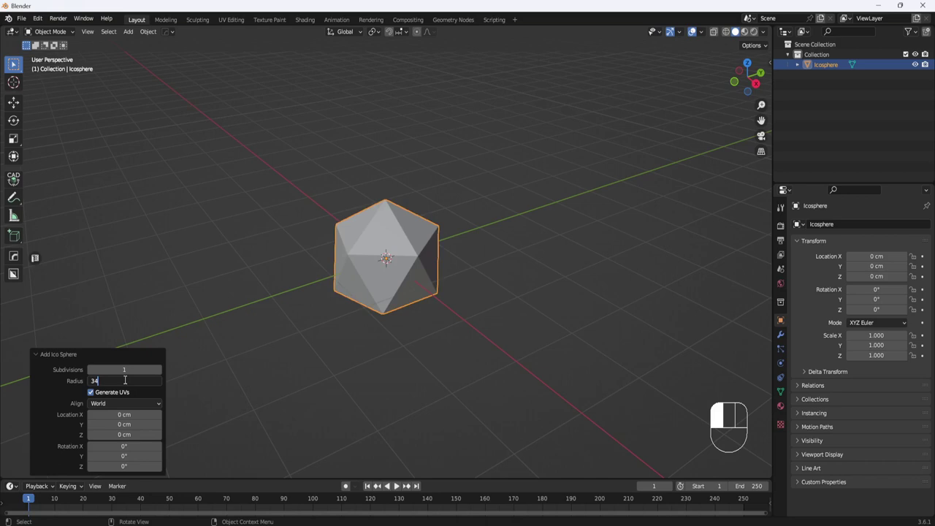
key(Return)
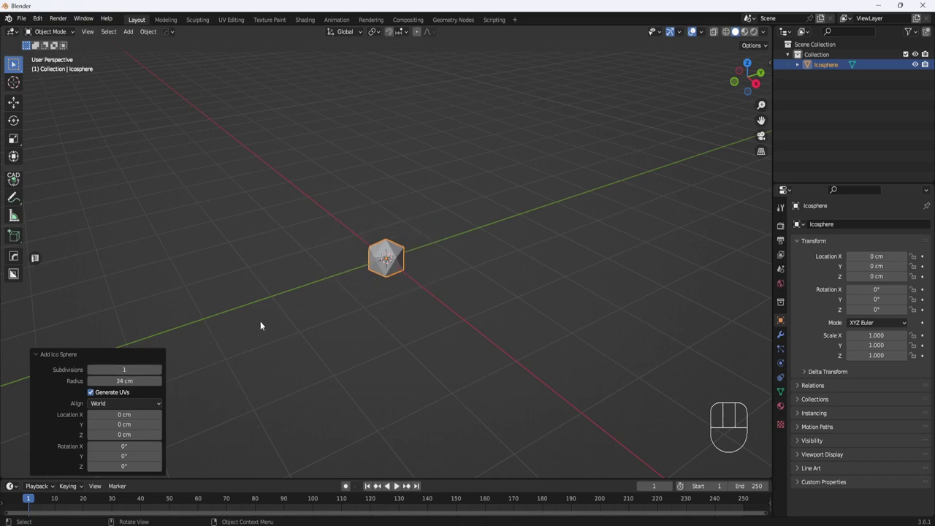
Switch the icosphere into Edit Mode
key(ctrl+Tab)
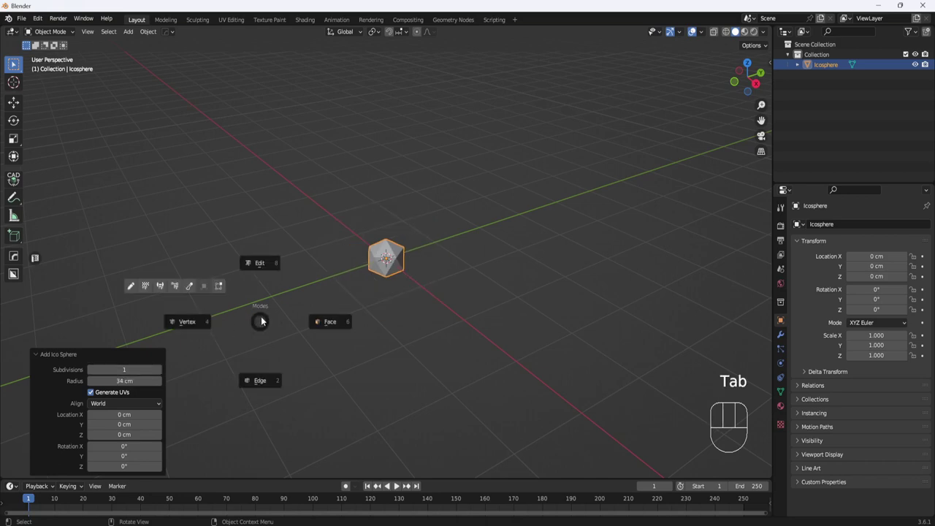
click(260, 265)
scroll(389, 261, up, 4)
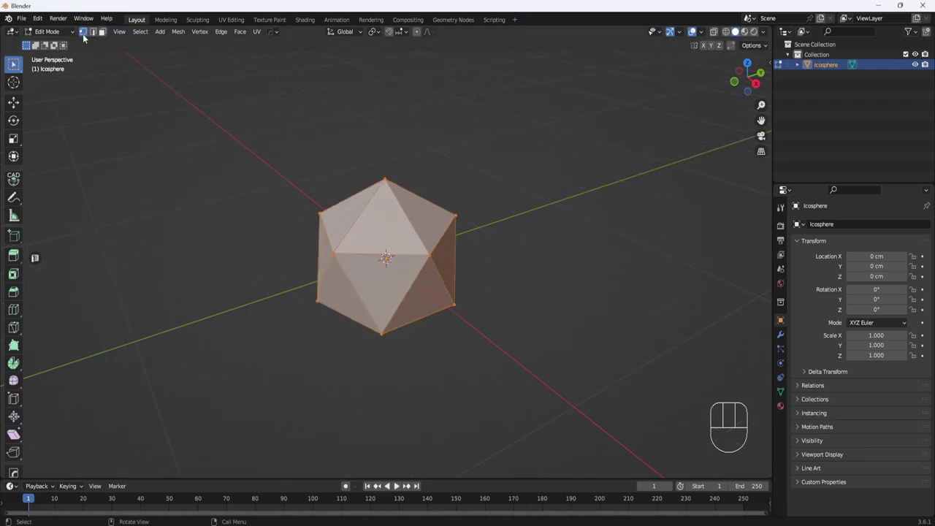
mouse_move(421, 197)
middle_down()
mouse_move(401, 201)
mouse_move(449, 211)
mouse_move(421, 209)
middle_up()
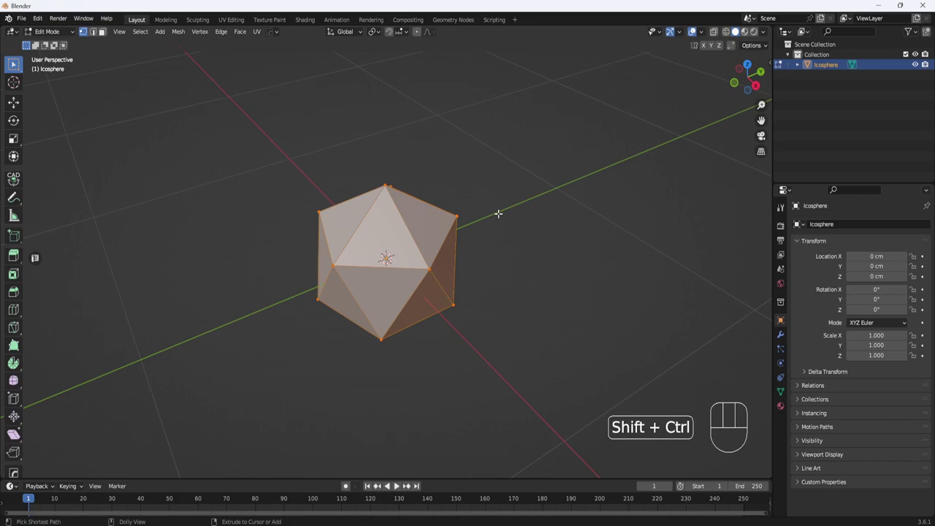
Bevel all vertices with a 12 cm width
key(shift+ctrl+b)
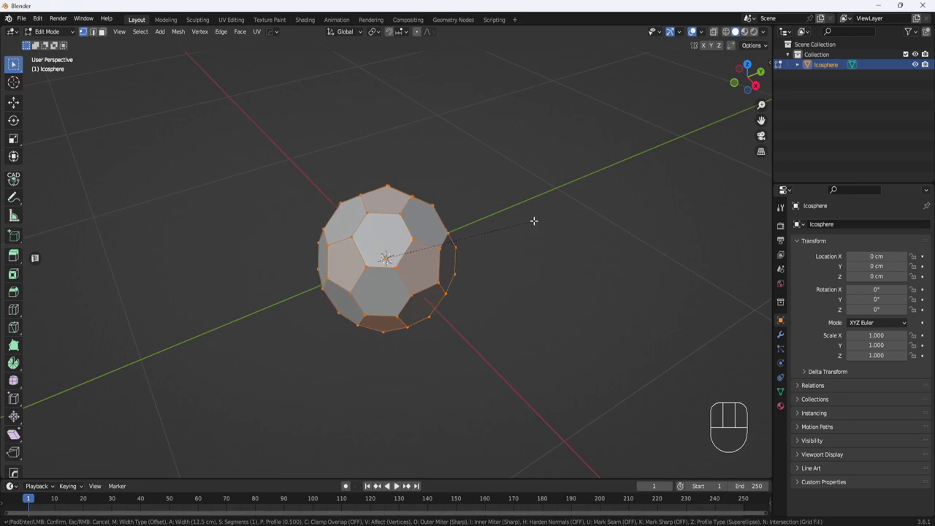
click(533, 221)
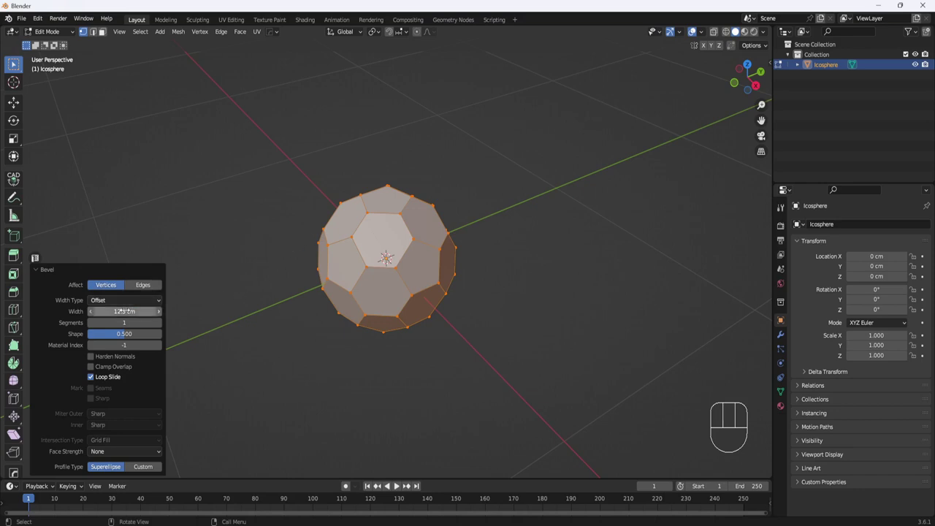
click(123, 311)
text(12)
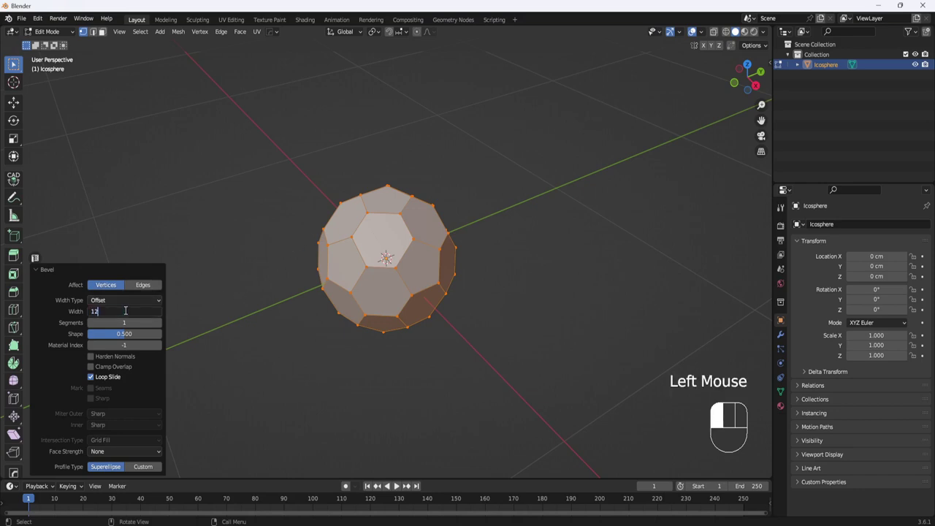
key(Return)
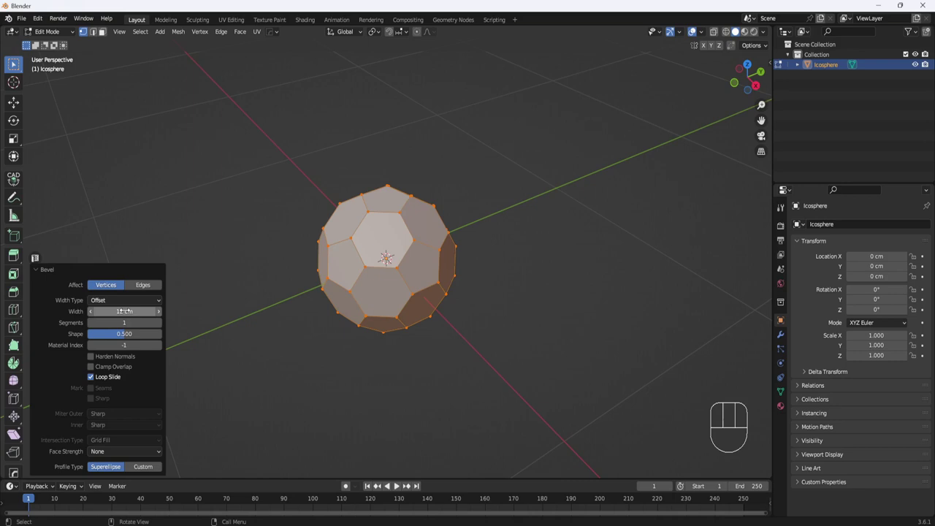
Extrude each face individually with a 0.2 cm offset
click(240, 32)
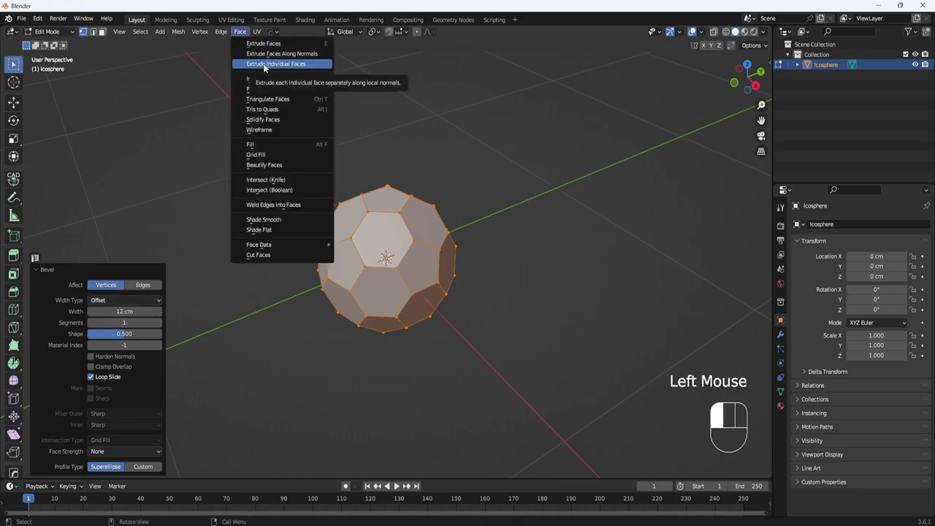
click(264, 65)
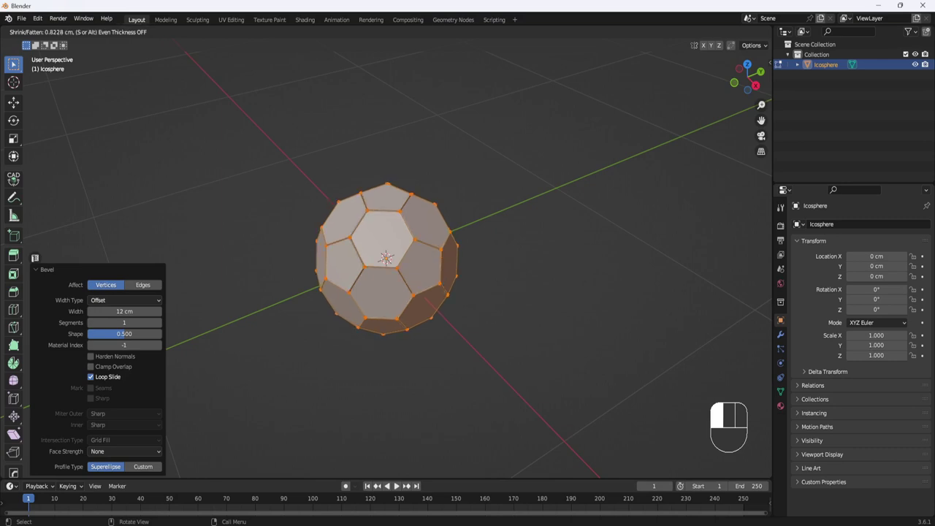
click(267, 65)
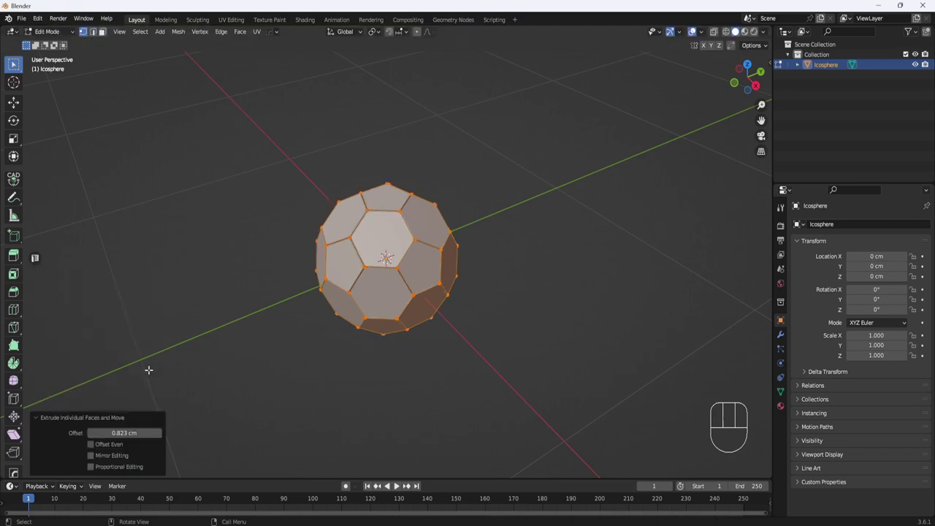
click(124, 432)
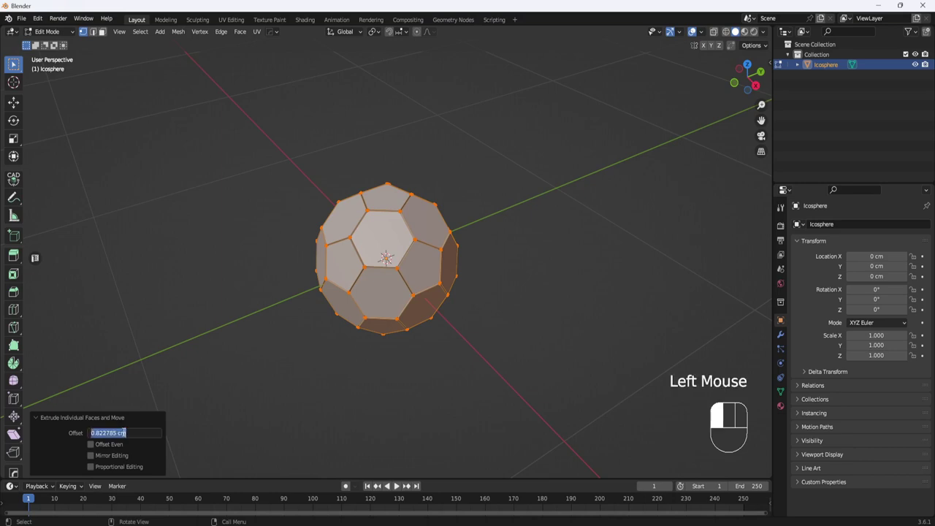
text(0.2)
key(Return)
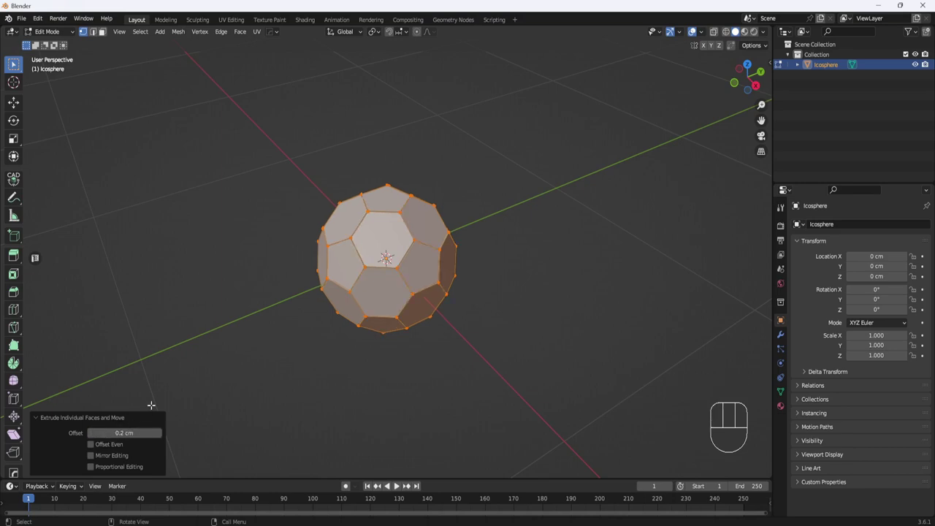
scroll(383, 211, up, 4)
middle_drag(383, 211, 411, 204)
scroll(380, 194, up, 4)
middle_drag(322, 144, 360, 168)
scroll(328, 171, down, 3)
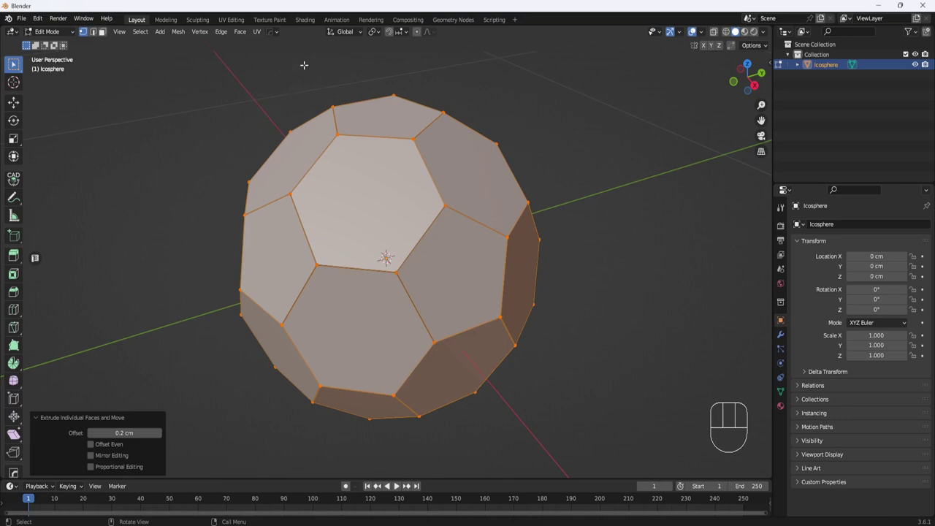
click(240, 32)
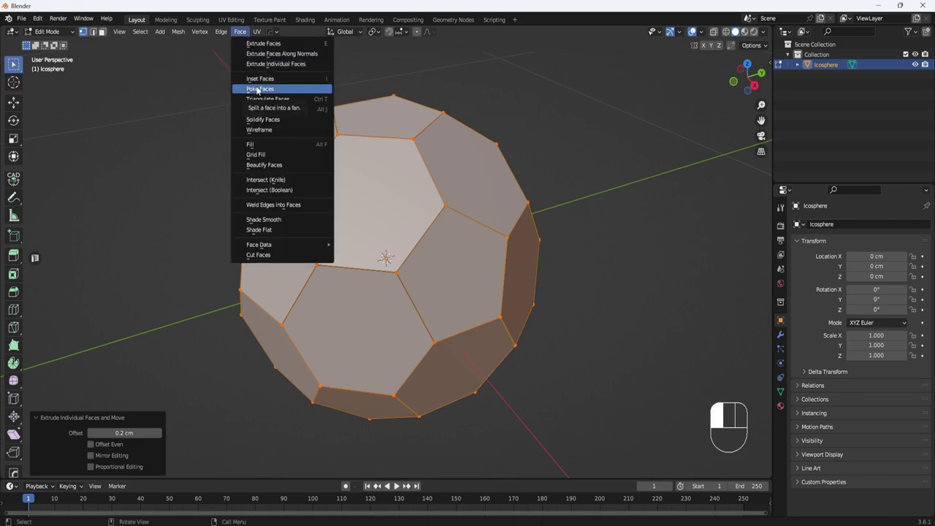
Poke all faces into triangle fans, then subdivide the mesh with 8 cuts
click(257, 89)
middle_drag(254, 108, 251, 119)
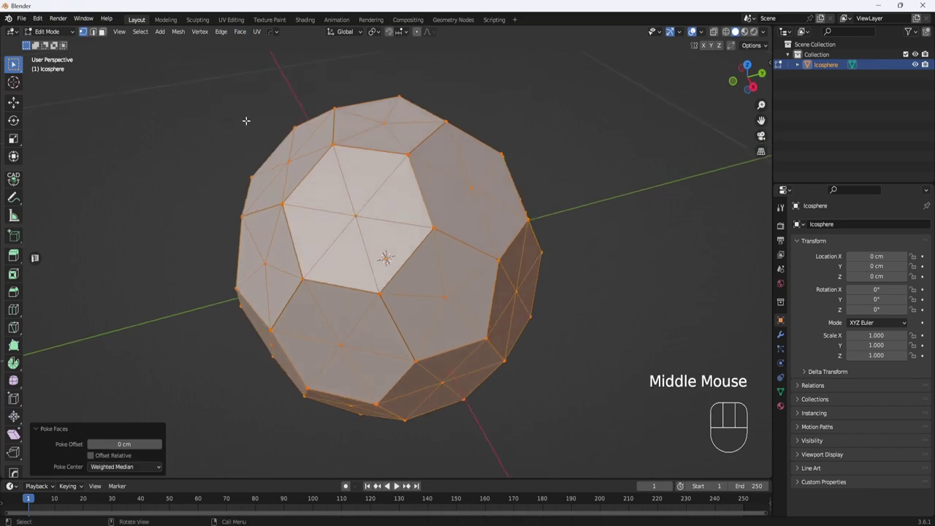
right_click(227, 131)
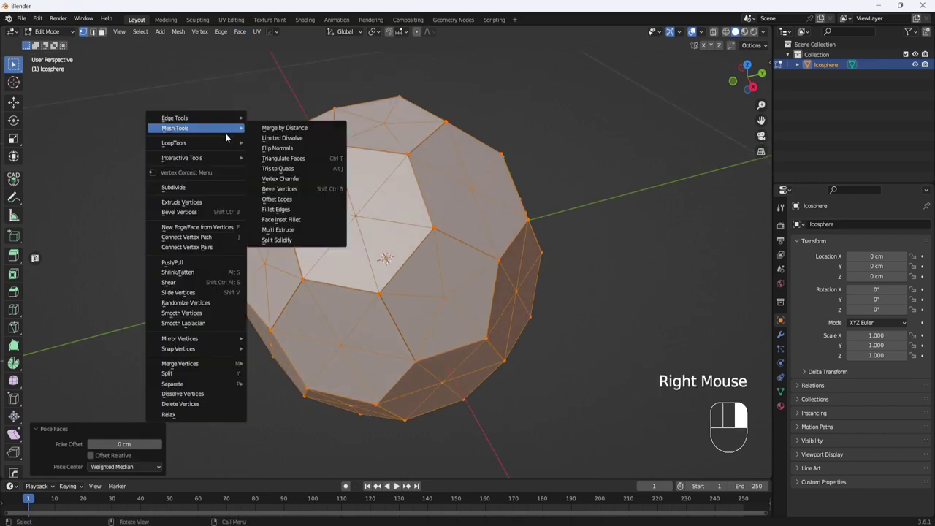
click(198, 187)
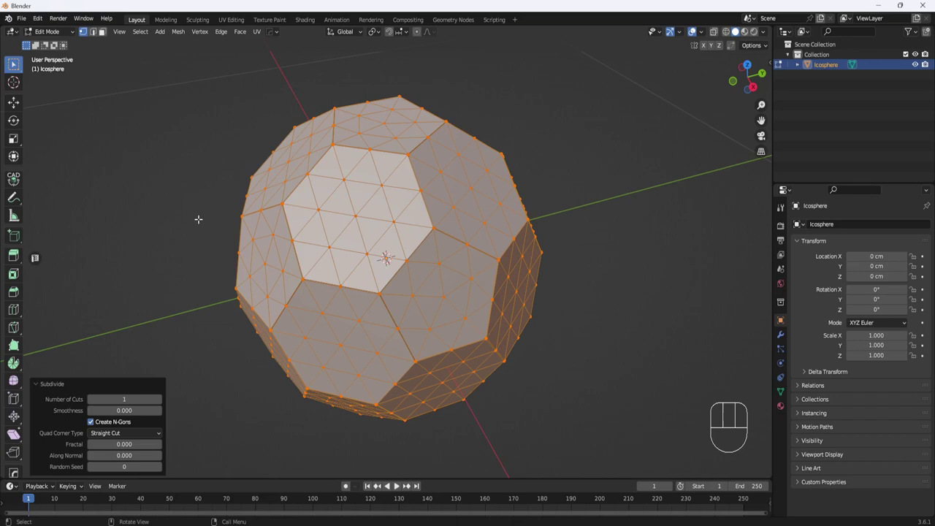
click(126, 398)
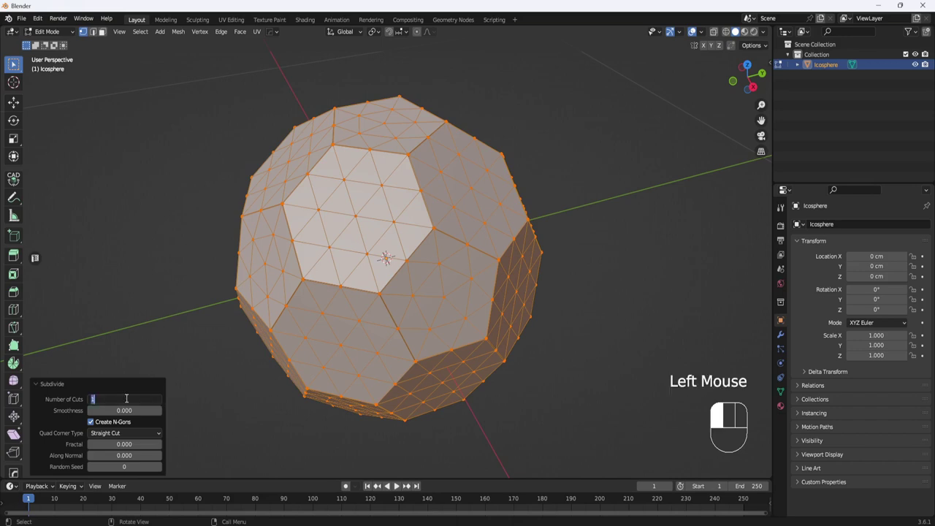
text(8)
key(Return)
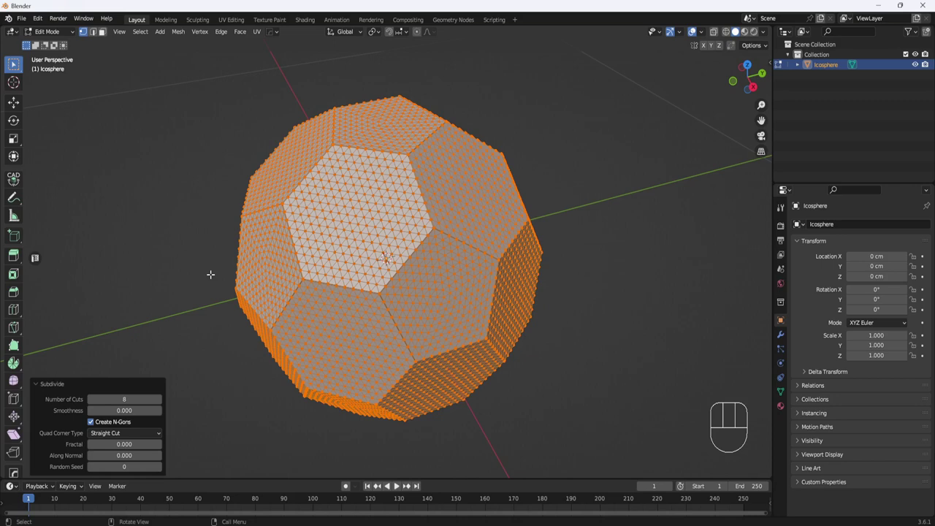
Apply Select Less twice with Ctrl+Numpad Minus, deselecting each panel's border rings
key(ctrl)
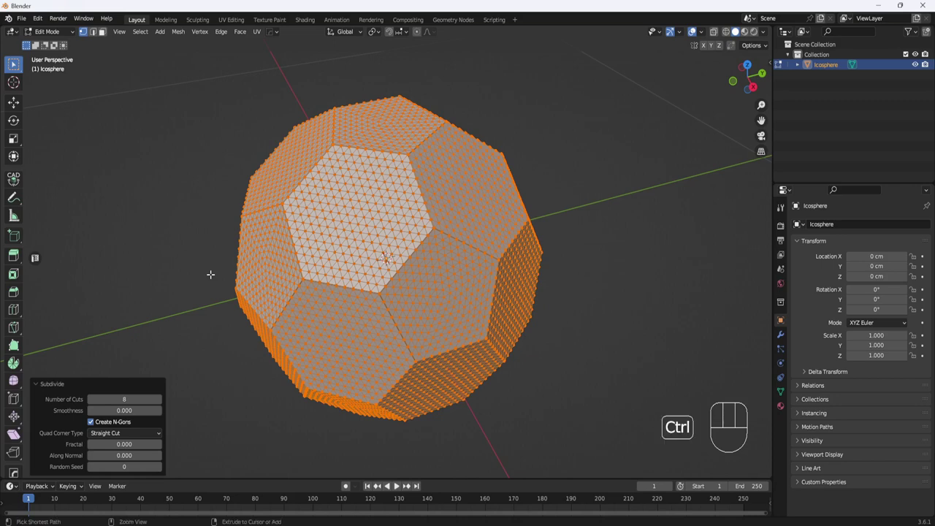
key(ctrl+KP_Subtract)
key(ctrl+KP_Subtract)
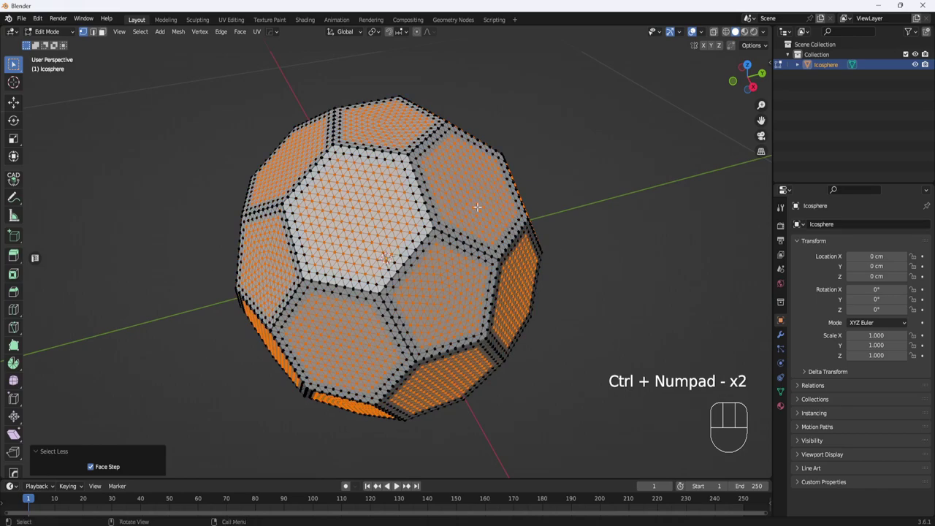
middle_drag(420, 179, 413, 240)
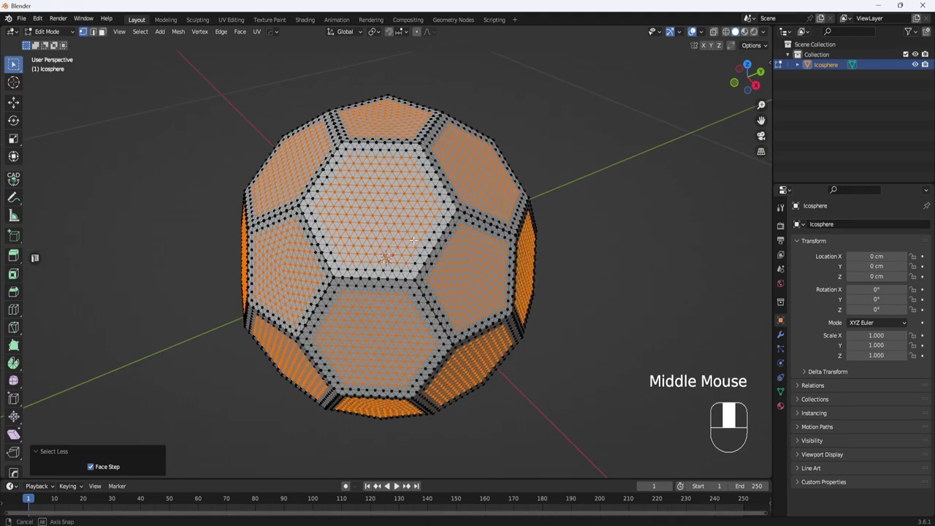
scroll(337, 259, up, 2)
middle_drag(337, 259, 366, 225)
scroll(282, 208, up, 1)
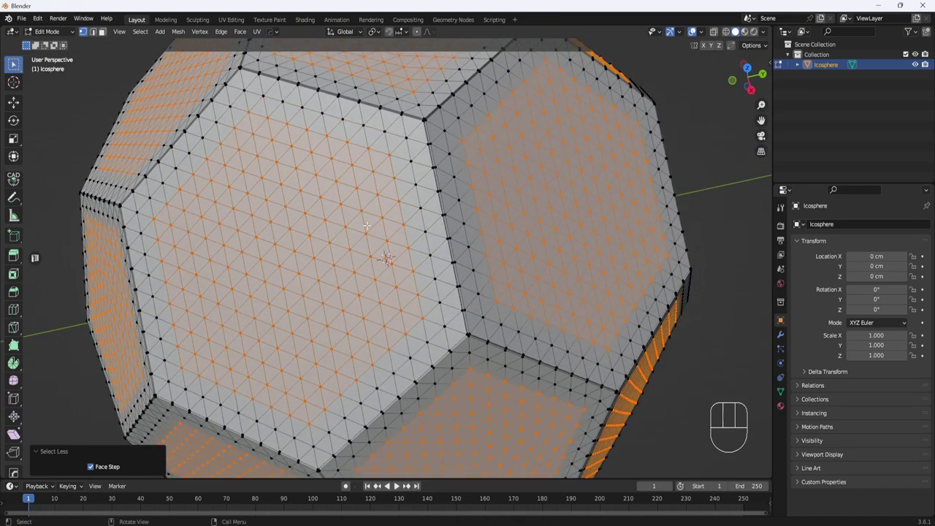
scroll(366, 225, down, 3)
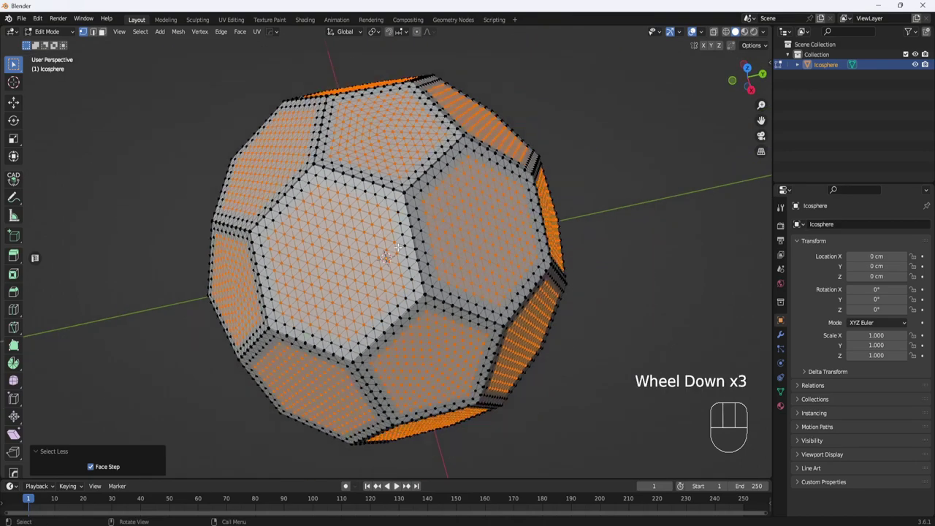
middle_drag(447, 261, 447, 246)
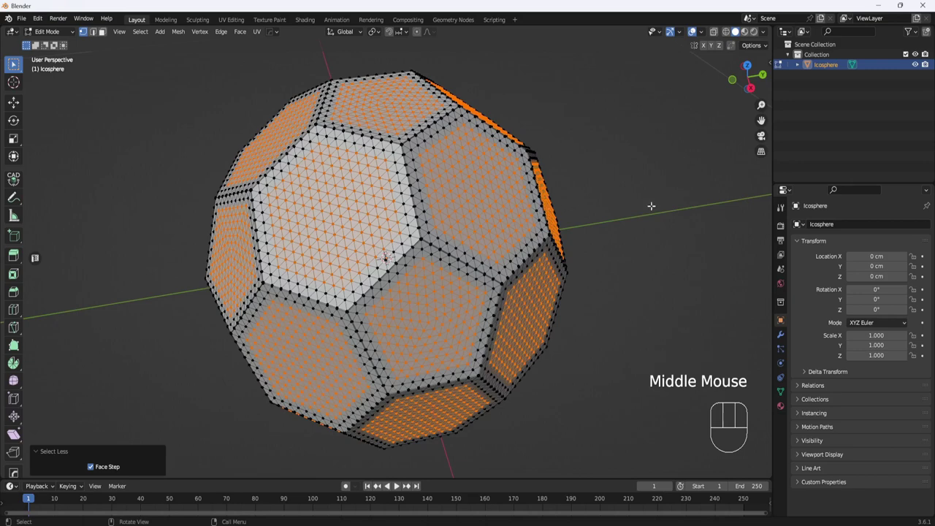
Scale the selected panel interiors by 1.05 on X, Y and Z
key(s)
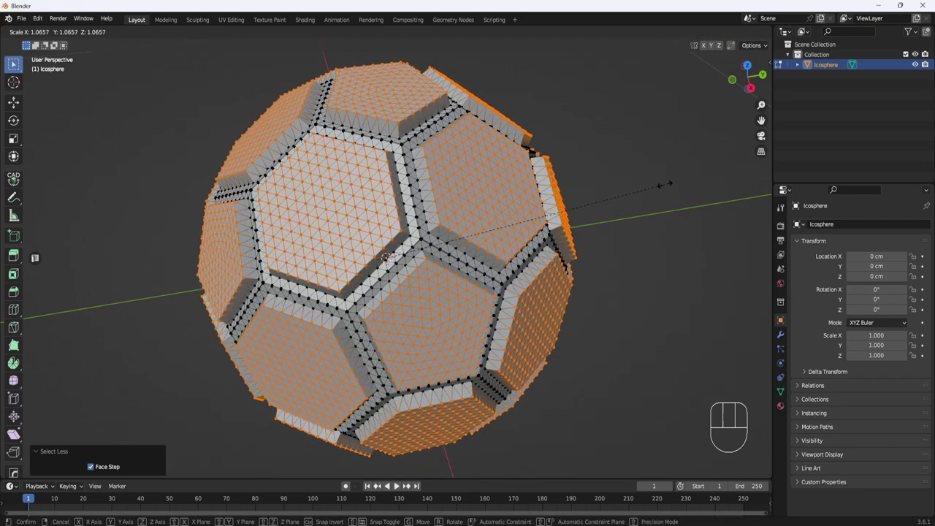
click(661, 184)
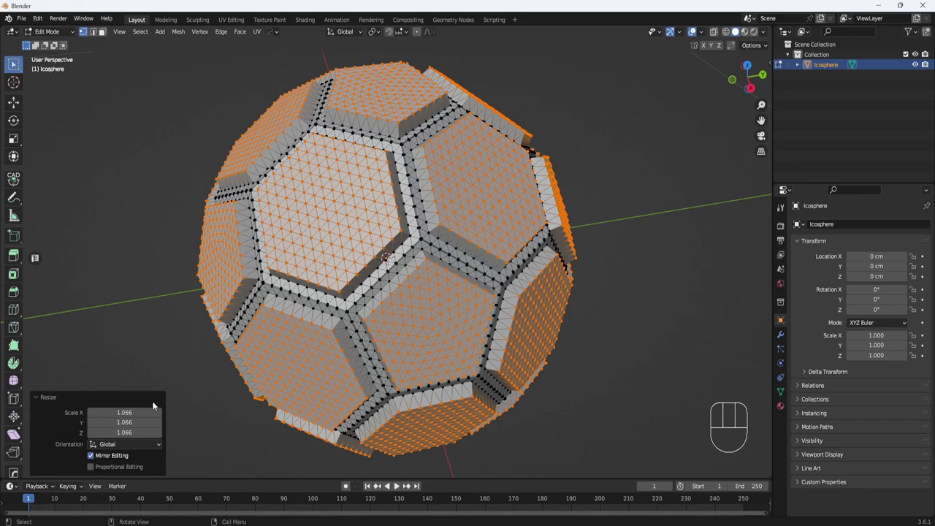
click(126, 414)
text(1.0)
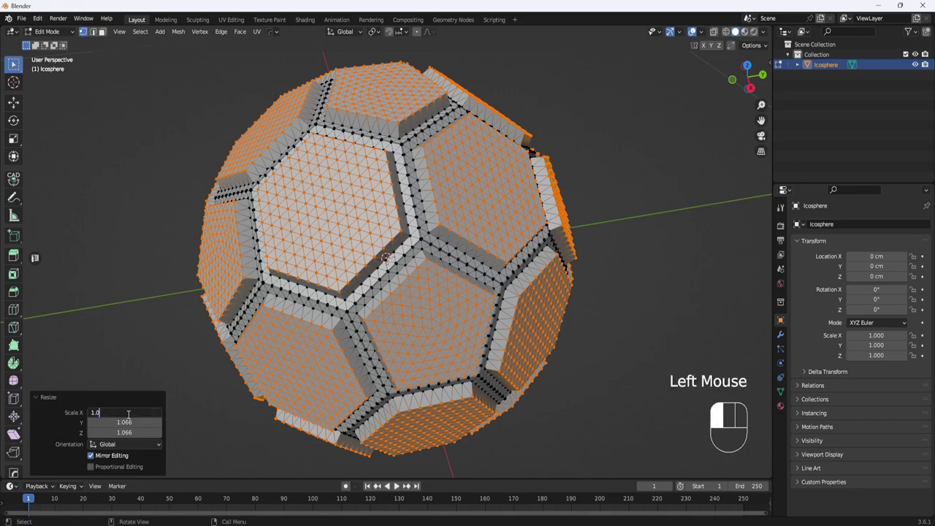
text(5)
key(Return)
click(130, 423)
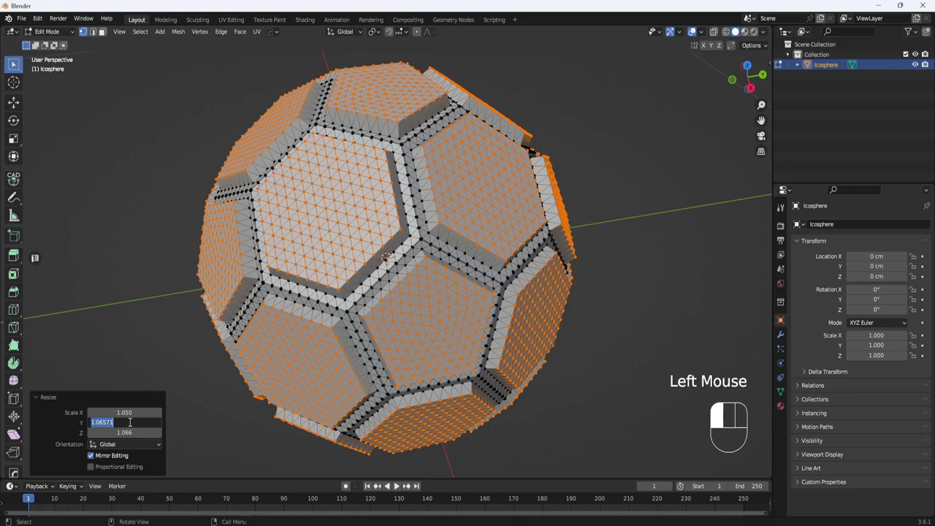
text(1)
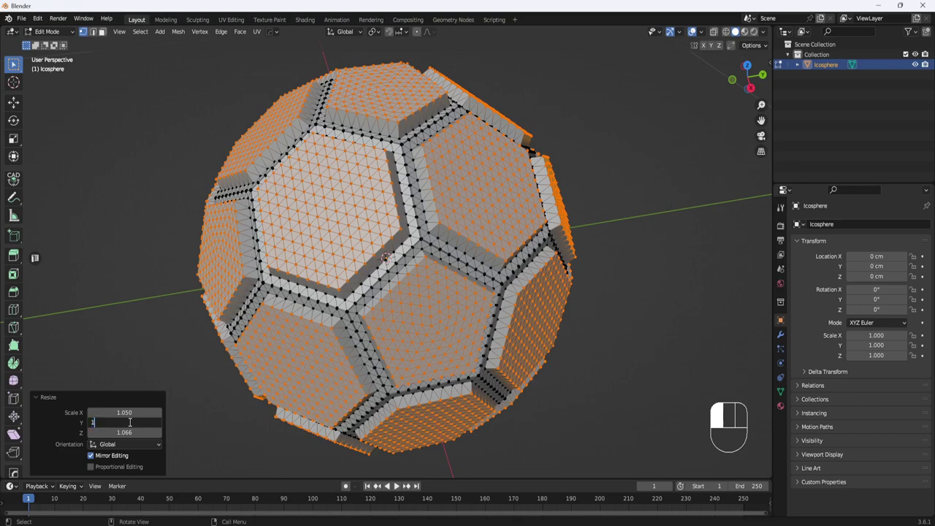
text(.05)
key(Return)
click(126, 433)
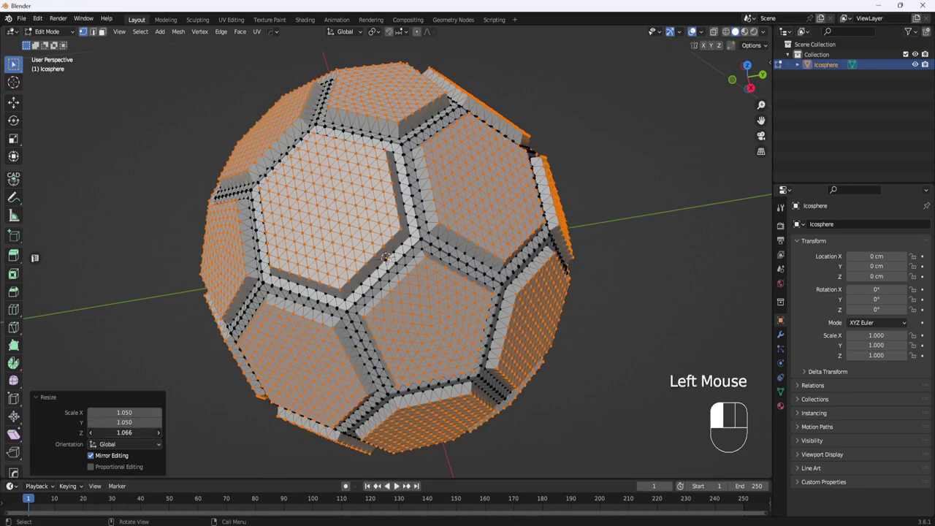
text(1.05)
key(Return)
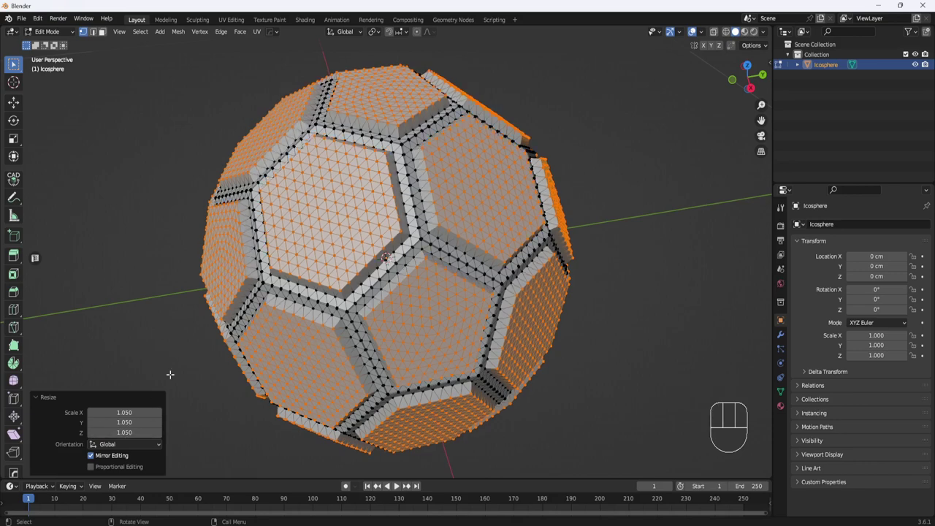
mouse_move(176, 323)
middle_down()
mouse_move(183, 317)
mouse_move(176, 319)
middle_up()
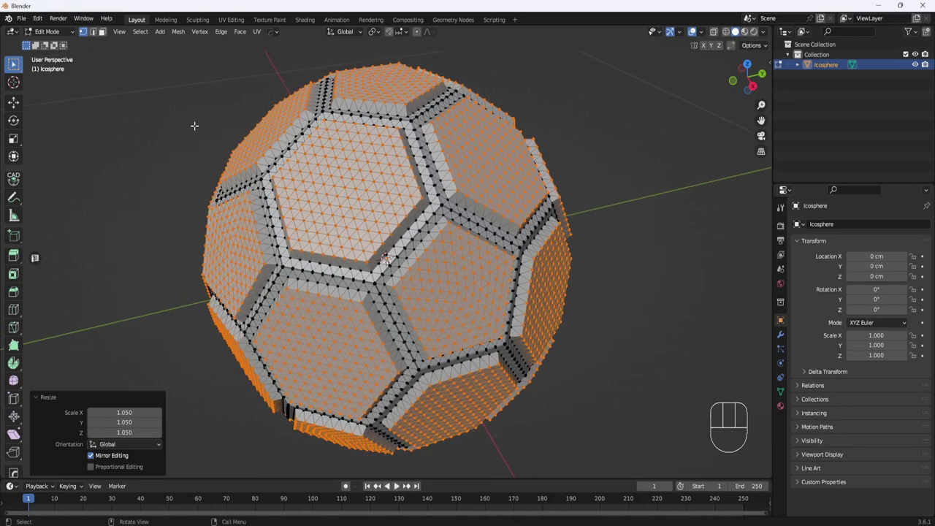
Smooth the selected vertices with a 0.500 smoothing factor
click(199, 33)
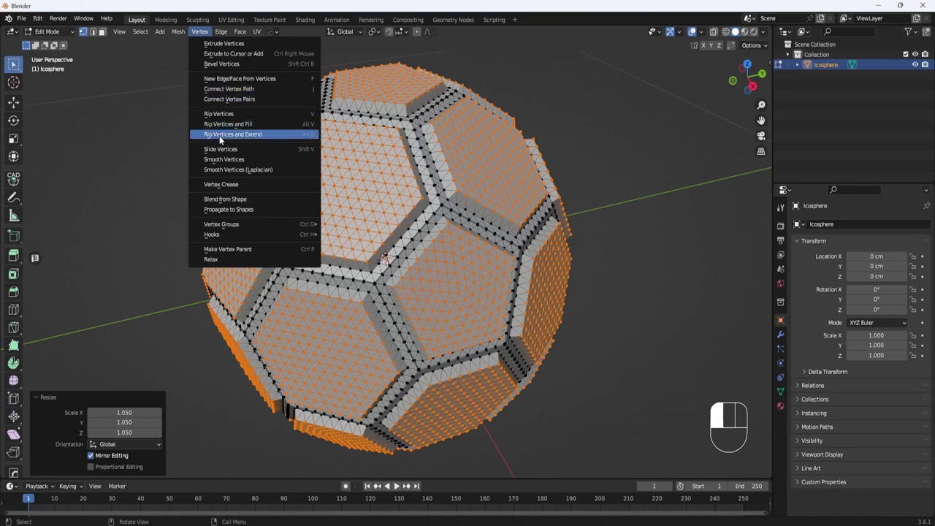
click(219, 162)
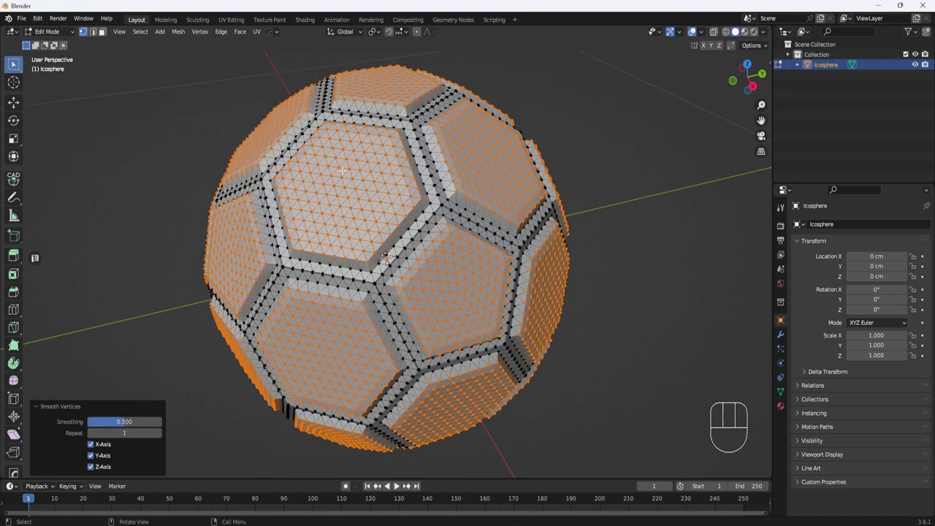
middle_drag(595, 194, 607, 199)
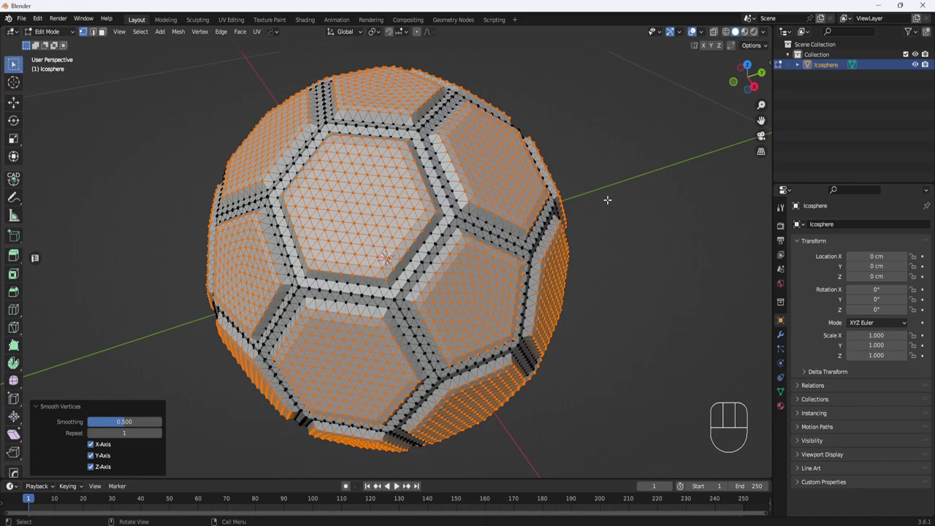
Return to Object Mode and apply Shade Smooth to the ball
key(Tab)
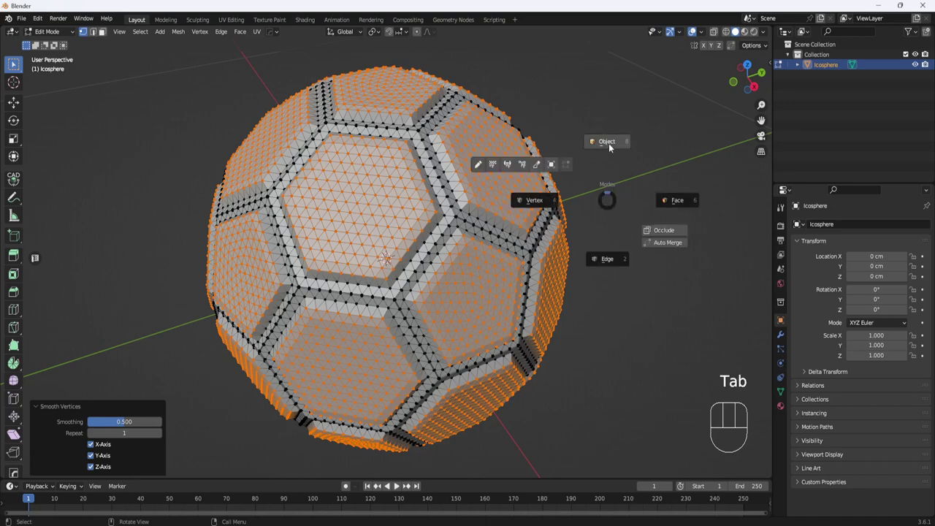
click(609, 143)
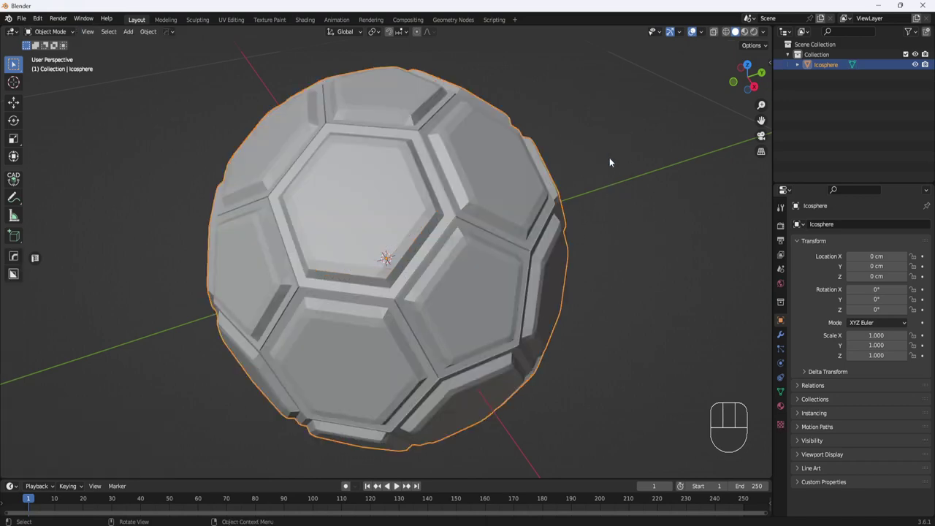
right_click(609, 157)
mouse_move(609, 160)
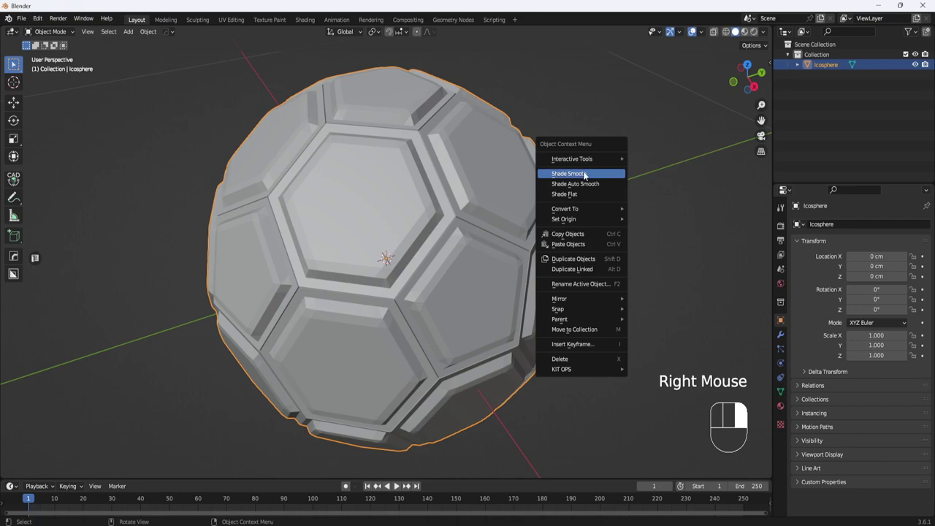
click(584, 174)
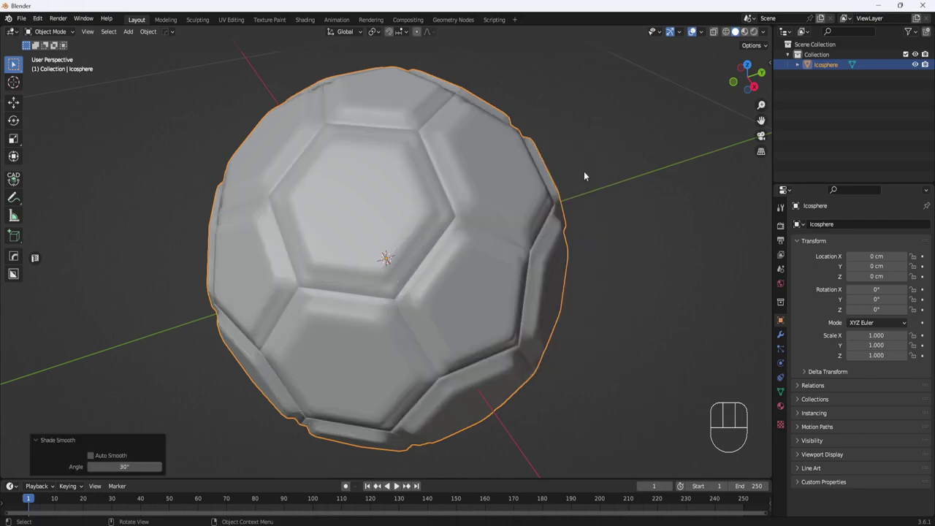
Add a Cast modifier to the ball with factor 1
click(781, 335)
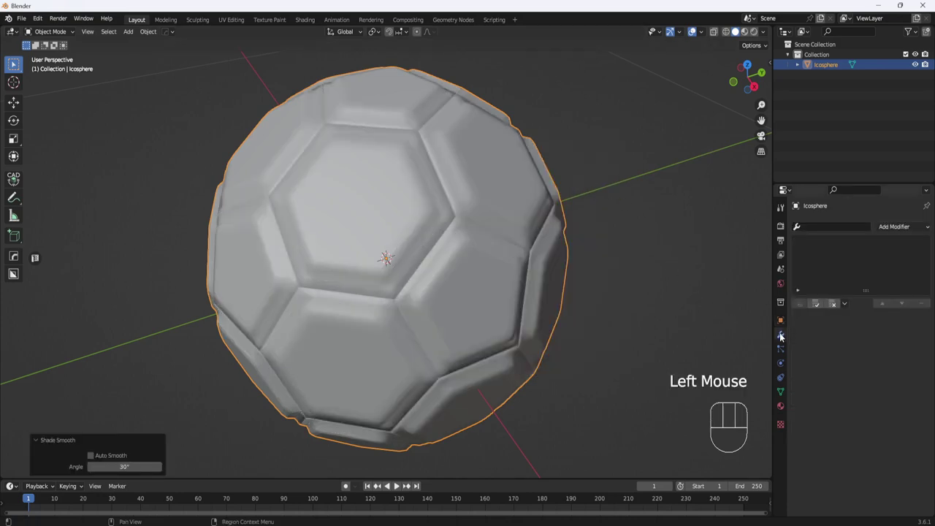
click(921, 230)
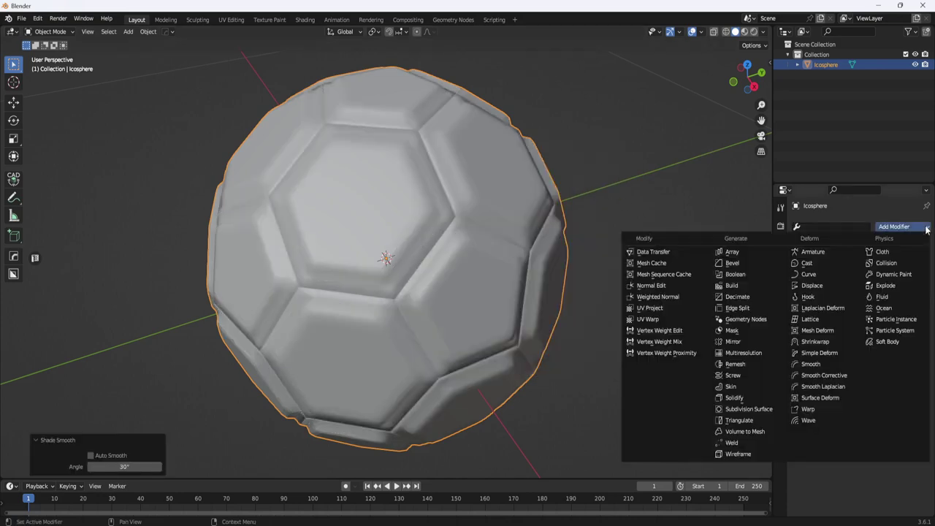
click(812, 266)
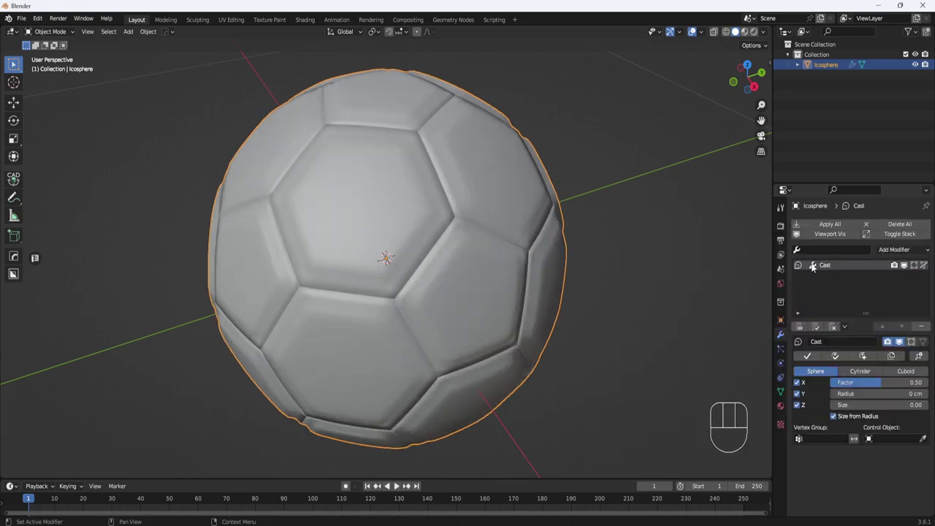
click(910, 383)
text(1)
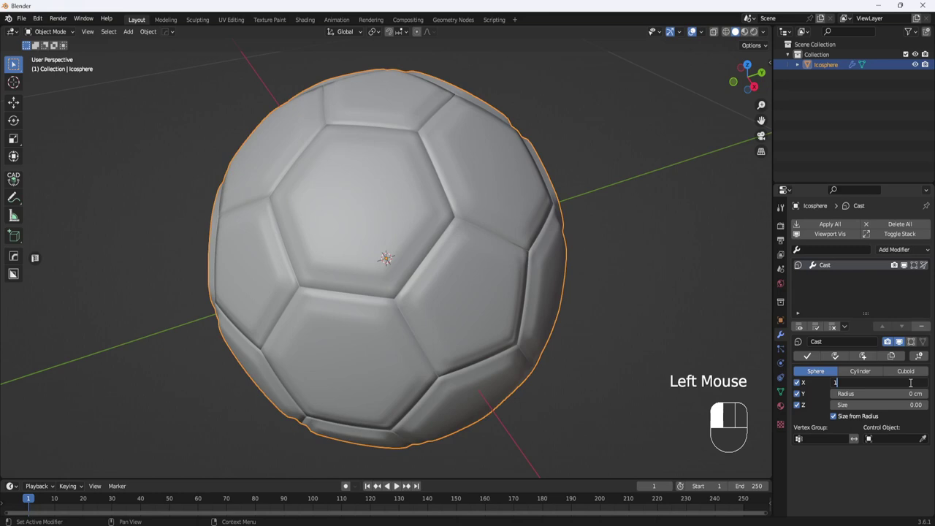
key(Return)
middle_drag(757, 292, 658, 227)
scroll(637, 252, up, 2)
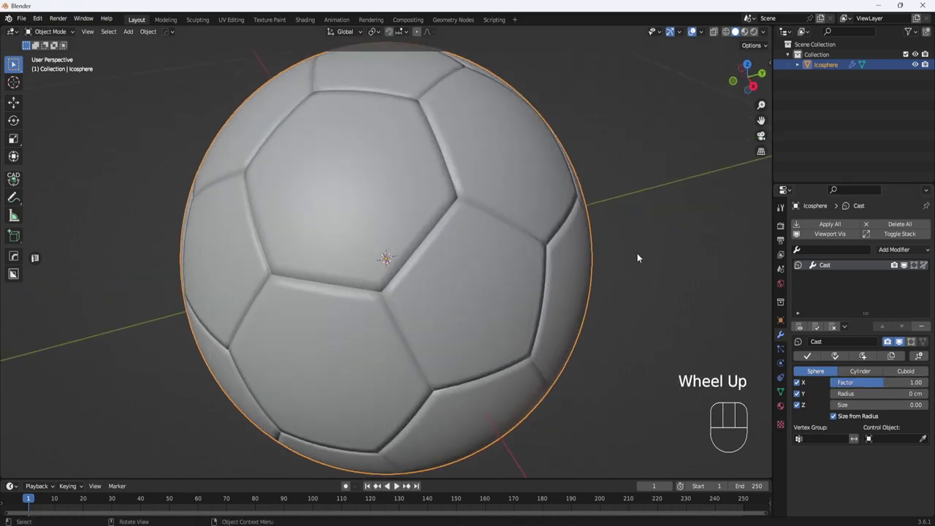
Apply all modifiers permanently to the ball's mesh
click(815, 327)
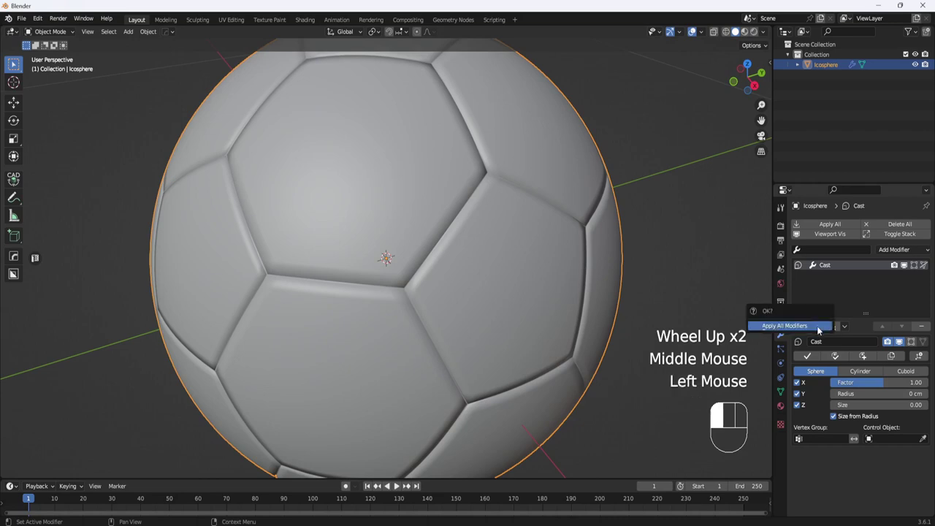
click(797, 328)
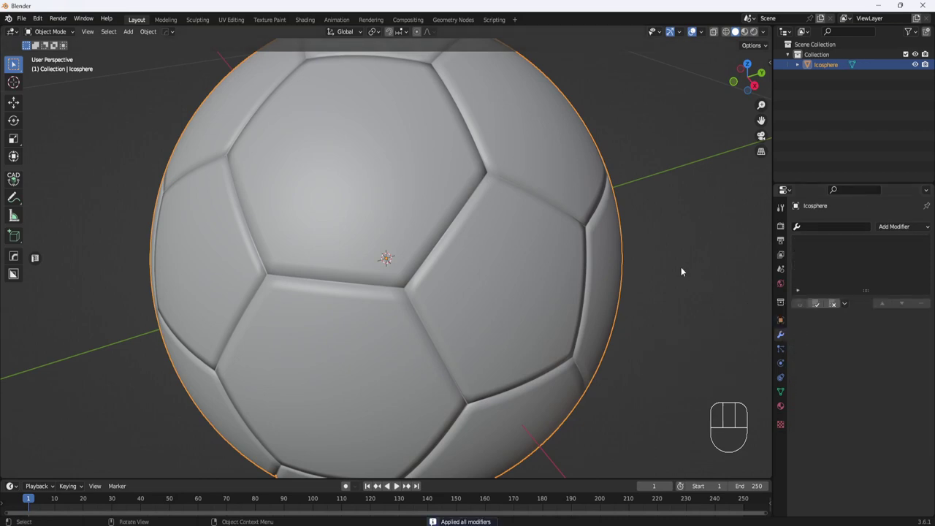
middle_drag(680, 266, 683, 258)
scroll(666, 230, down, 2)
Create a new Principled BSDF material on the ball and rename it 'White'
middle_drag(653, 207, 644, 216)
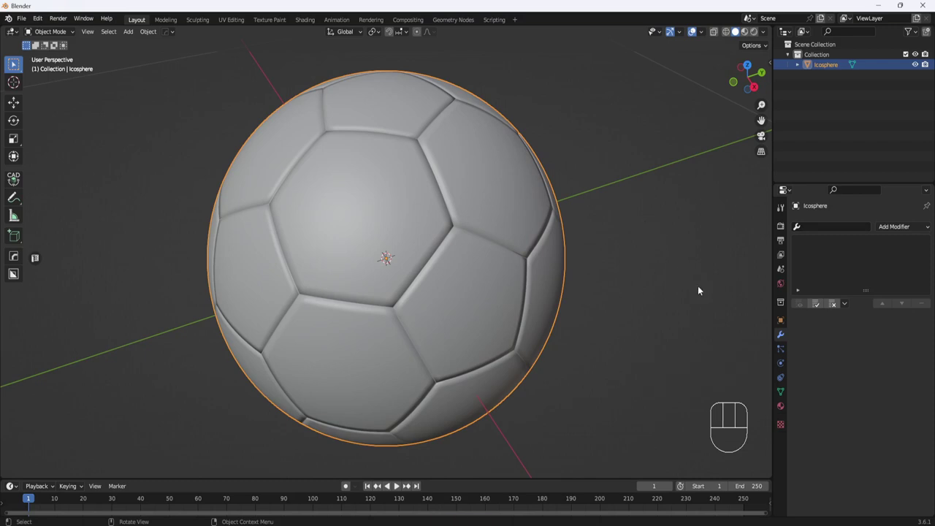
click(781, 408)
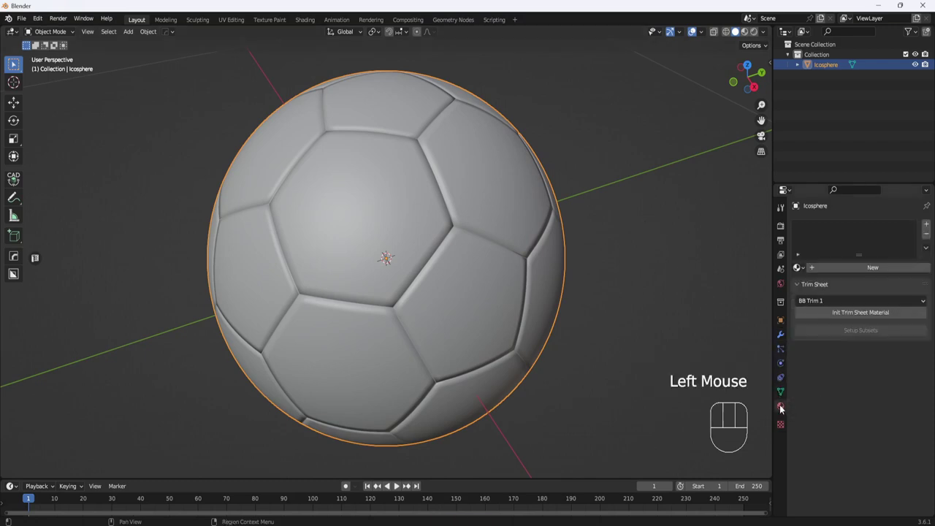
click(858, 268)
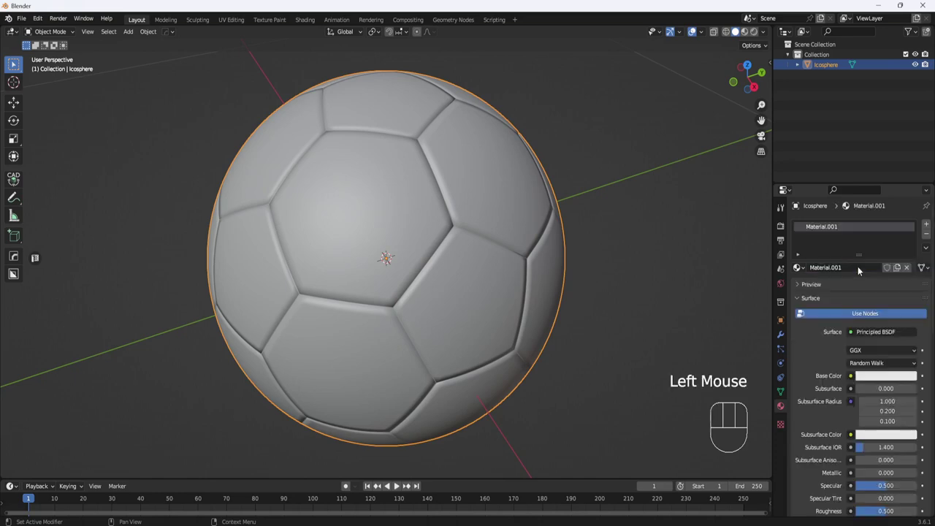
double_click(845, 268)
text(White)
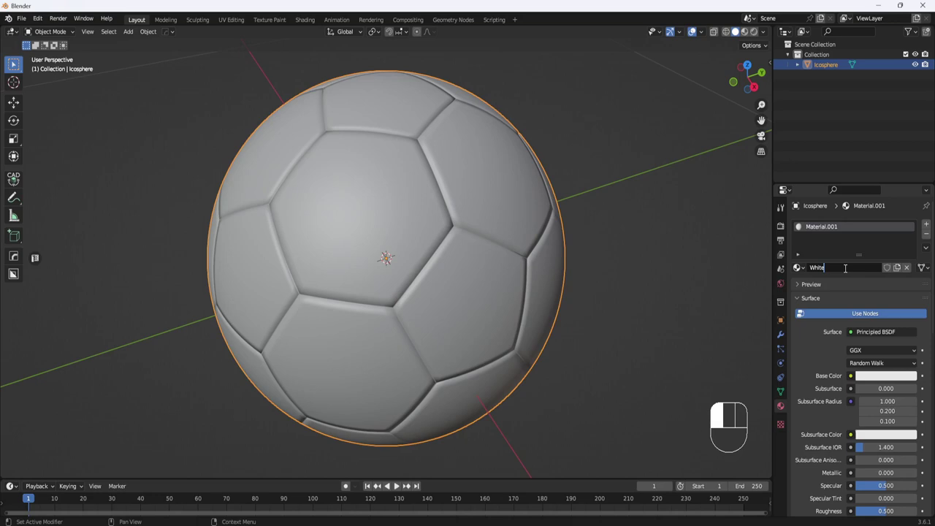
key(Return)
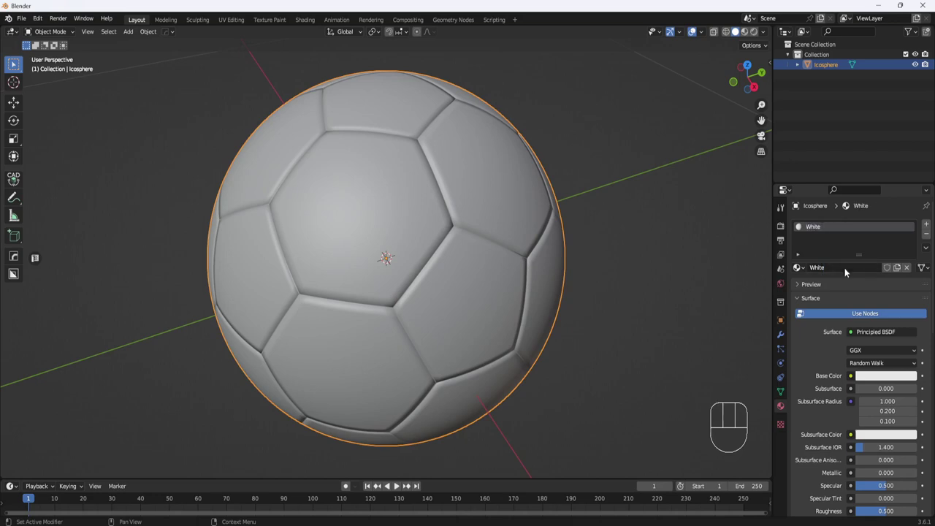
click(886, 376)
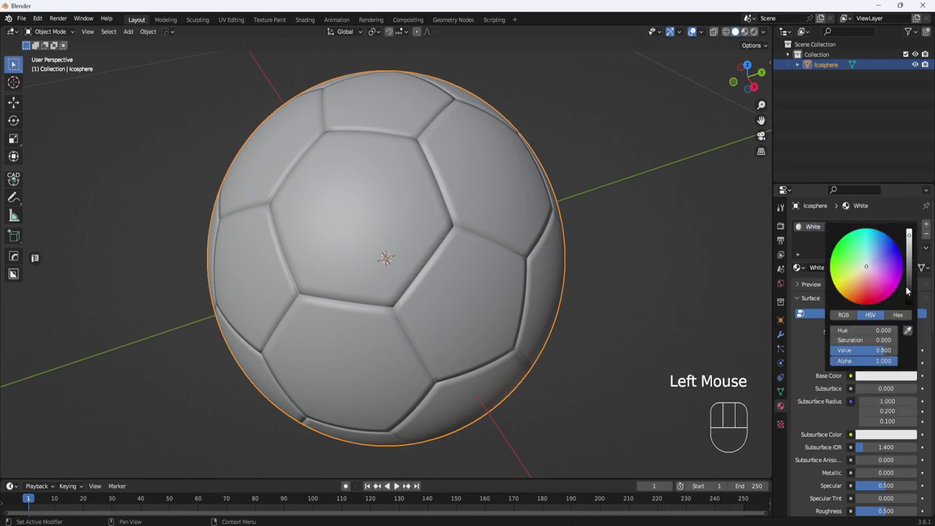
Raise the White material's value to 1 and add a new material slot named Black
click(909, 232)
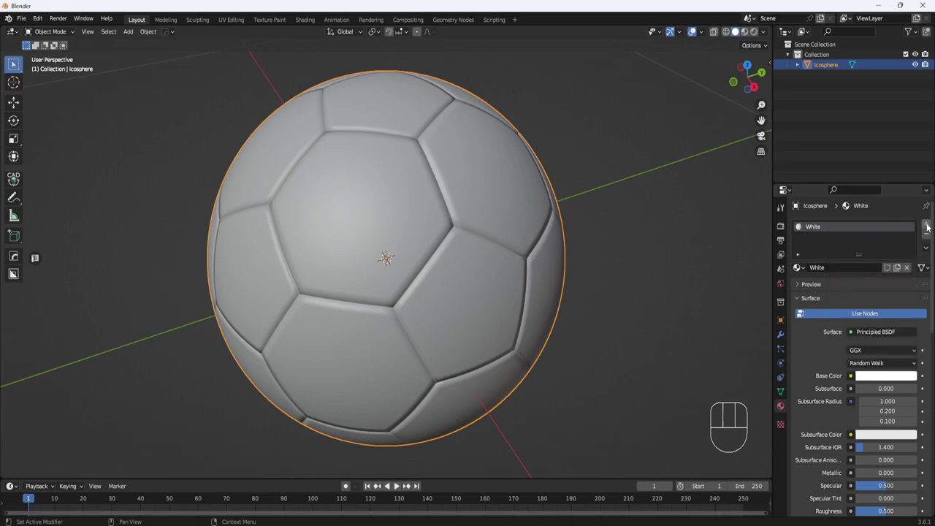
click(927, 226)
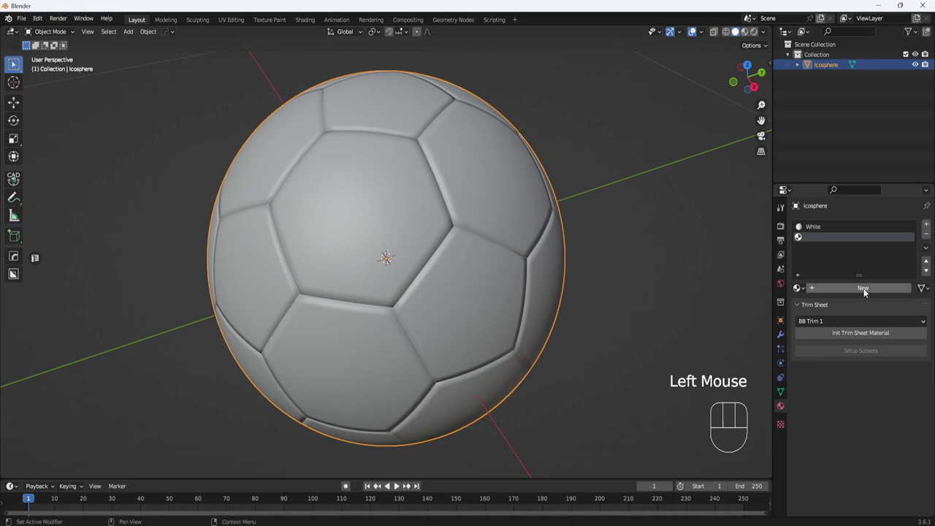
click(863, 288)
click(842, 289)
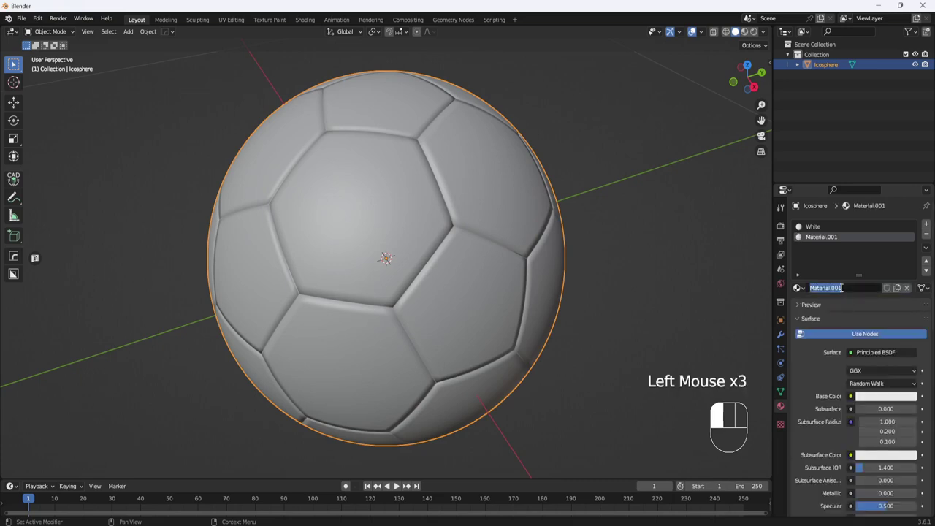
text(Black)
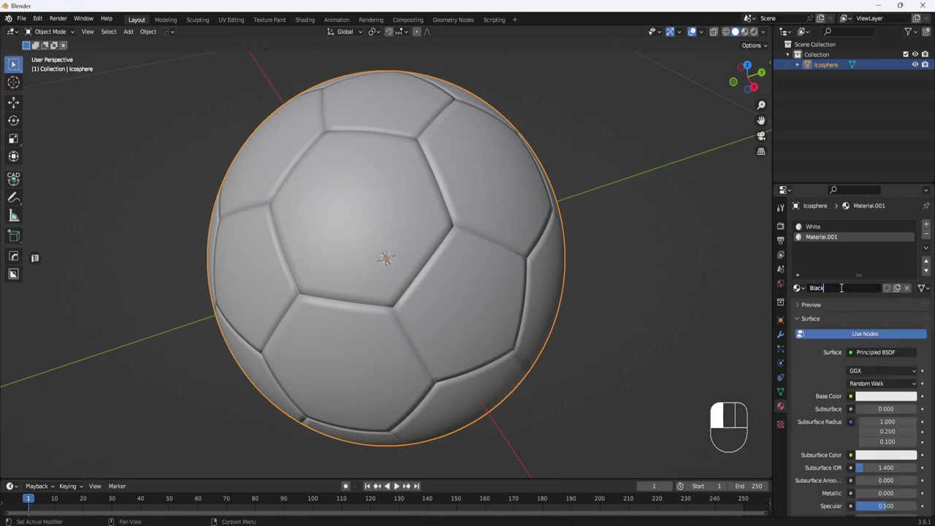
key(Return)
Drag the Black material's base colour value down to 0 for pure black
click(866, 401)
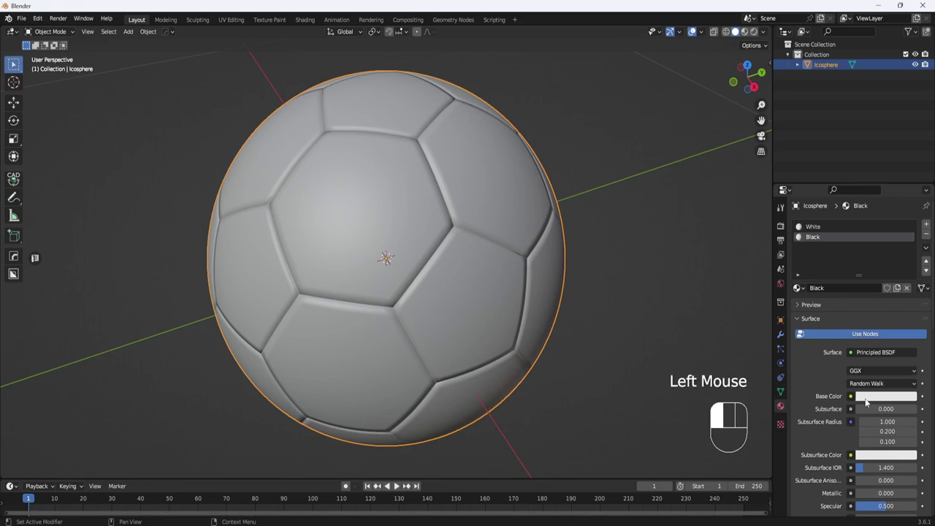
drag(909, 257, 908, 329)
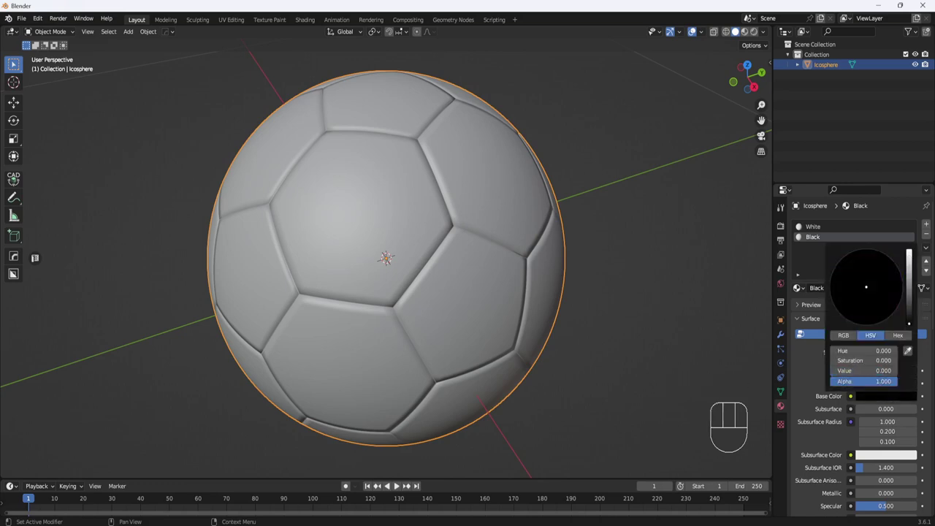
click(714, 271)
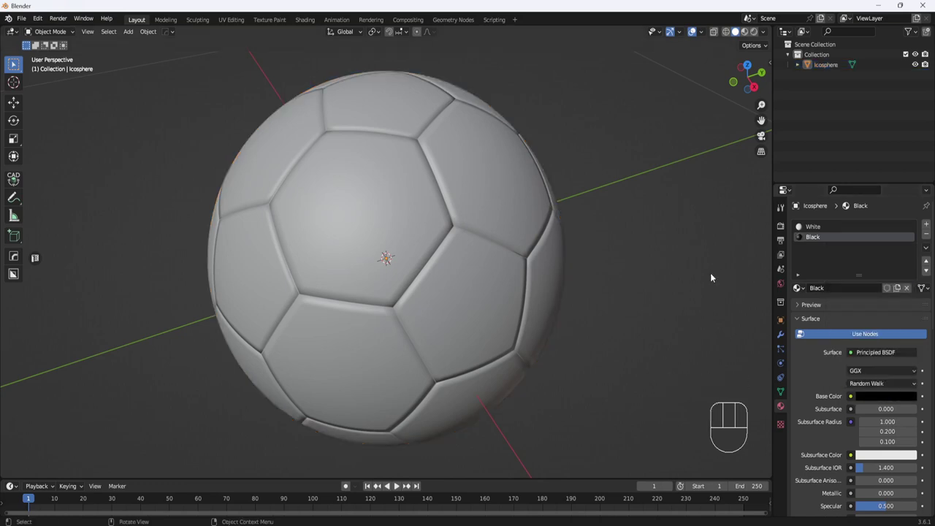
Enter Edit Mode on the ball and select the single vertex at a pentagon's centre
key(Tab)
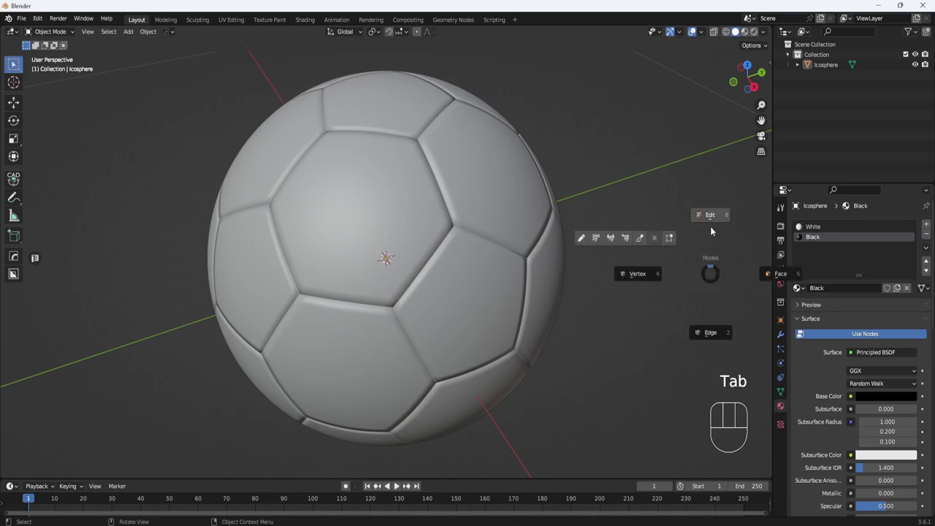
click(710, 217)
mouse_move(409, 241)
middle_down()
mouse_move(398, 238)
mouse_move(416, 230)
mouse_move(403, 232)
middle_up()
scroll(405, 231, up, 2)
scroll(406, 231, up, 2)
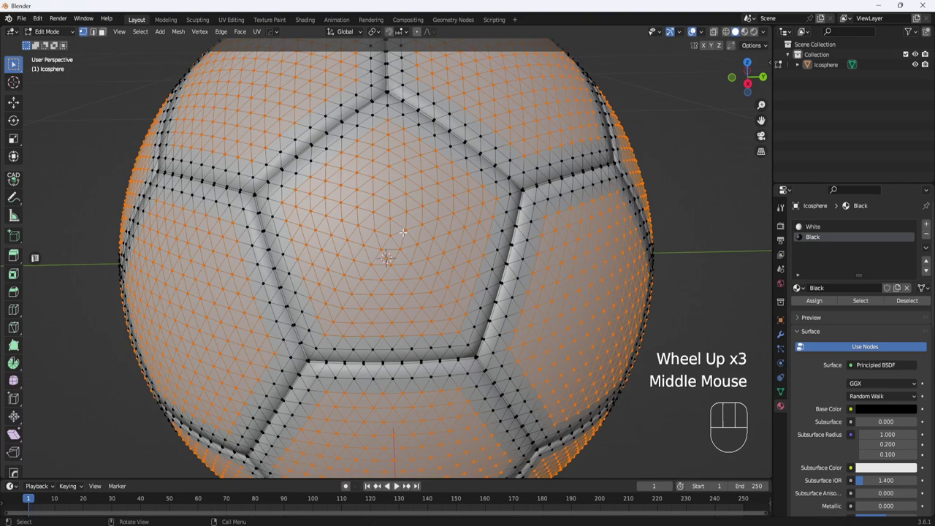
click(392, 237)
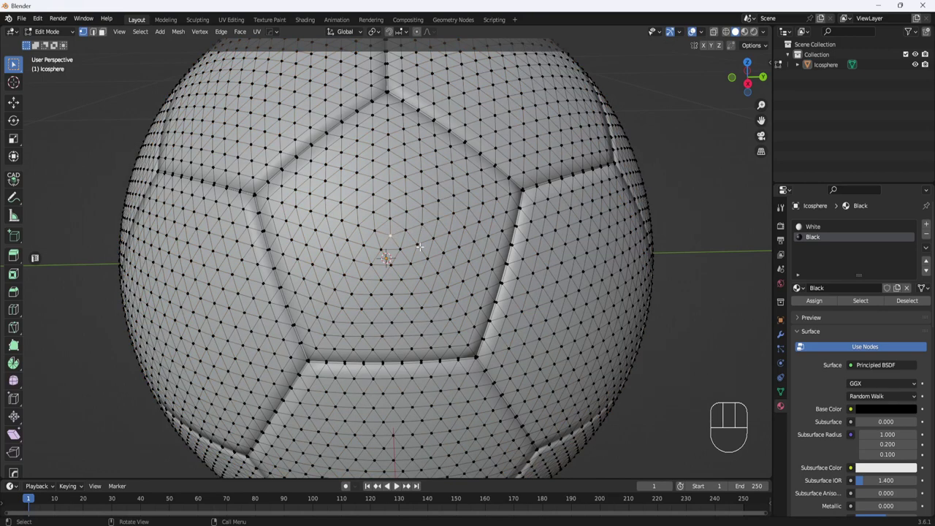
Grow the vertex selection twice with Ctrl+Numpad + until it fills the whole pentagon panel
key(ctrl)
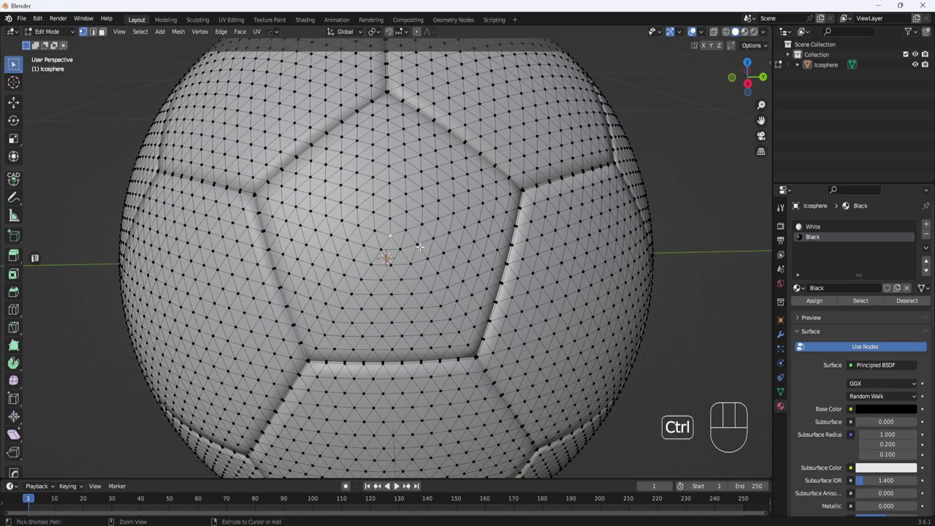
key(ctrl+KP_Add)
key(ctrl+KP_Add)
key(ctrl+KP_Add)
key(ctrl+KP_Add)
key(ctrl+KP_Add)
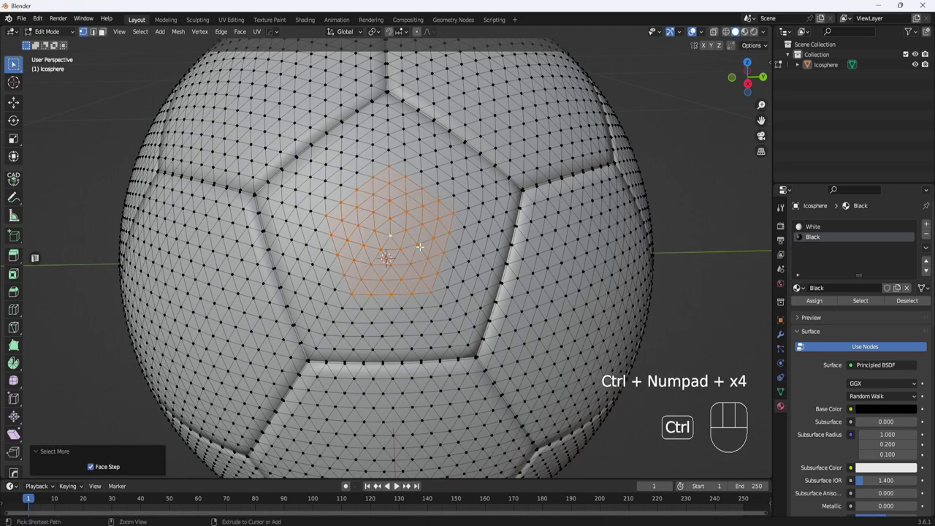
key(ctrl+KP_Add)
key(ctrl+KP_Add)
key(ctrl+KP_Add)
key(ctrl+KP_Add)
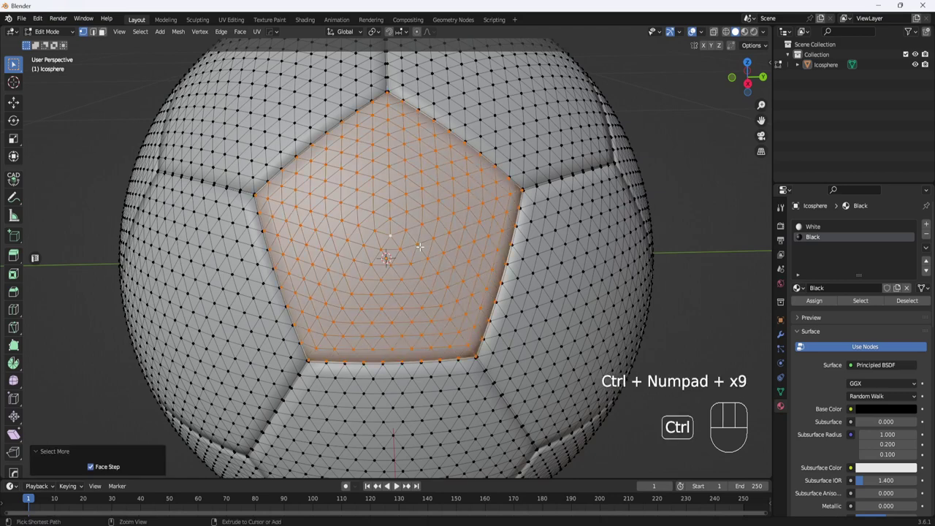
middle_drag(490, 225, 520, 222)
scroll(512, 228, down, 2)
scroll(511, 228, down, 1)
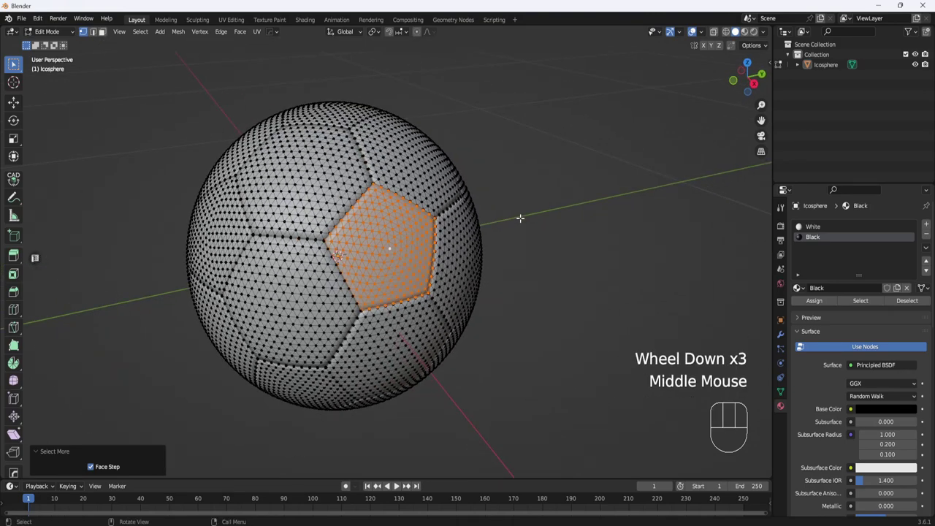
Select all similar pentagon face regions and assign them the Black material
key(shift+g)
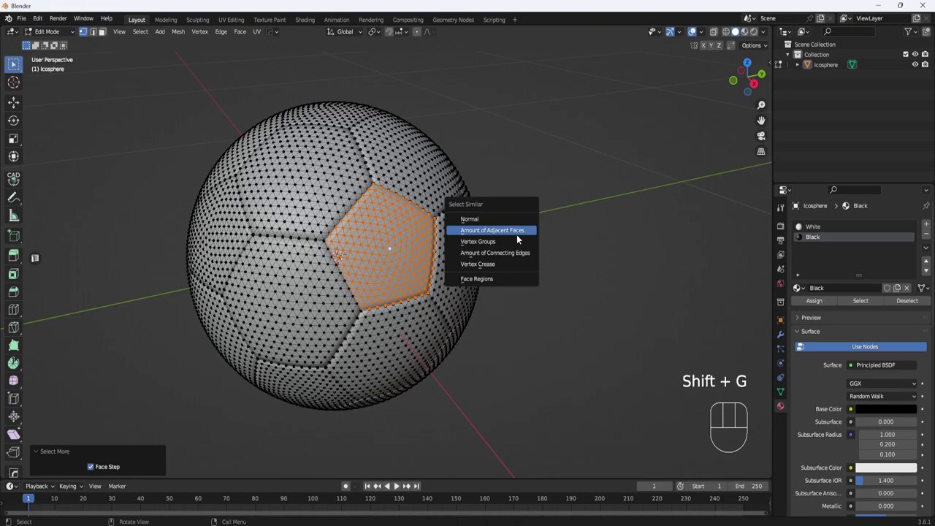
click(484, 278)
middle_drag(493, 278, 468, 212)
middle_drag(574, 246, 503, 240)
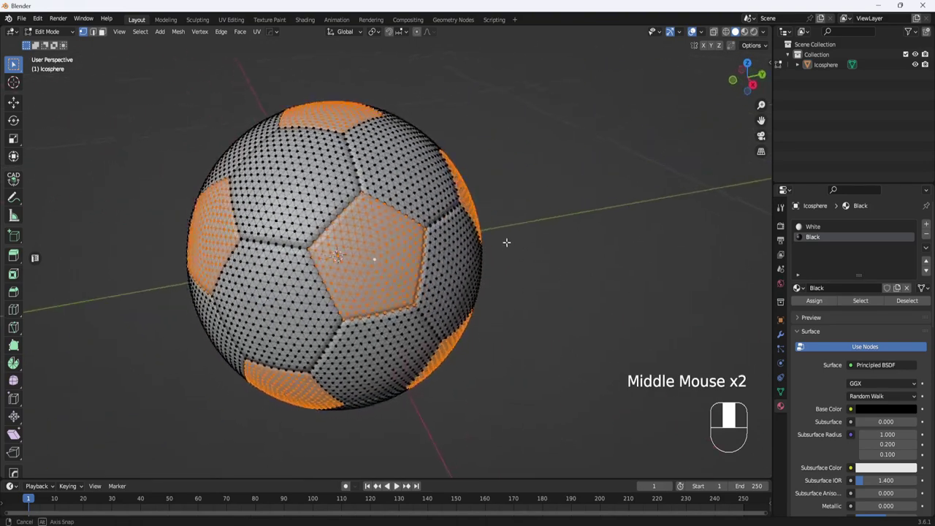
middle_drag(585, 235, 580, 241)
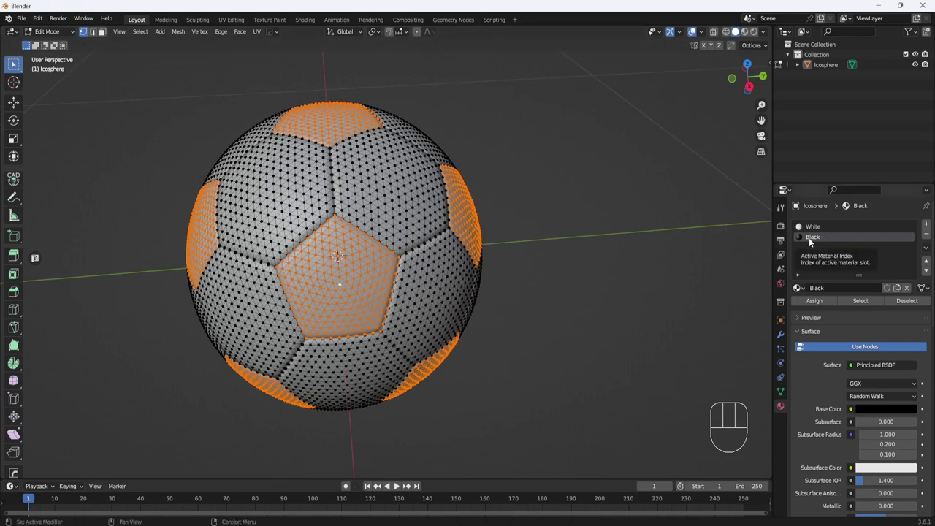
click(816, 301)
middle_drag(657, 281, 662, 280)
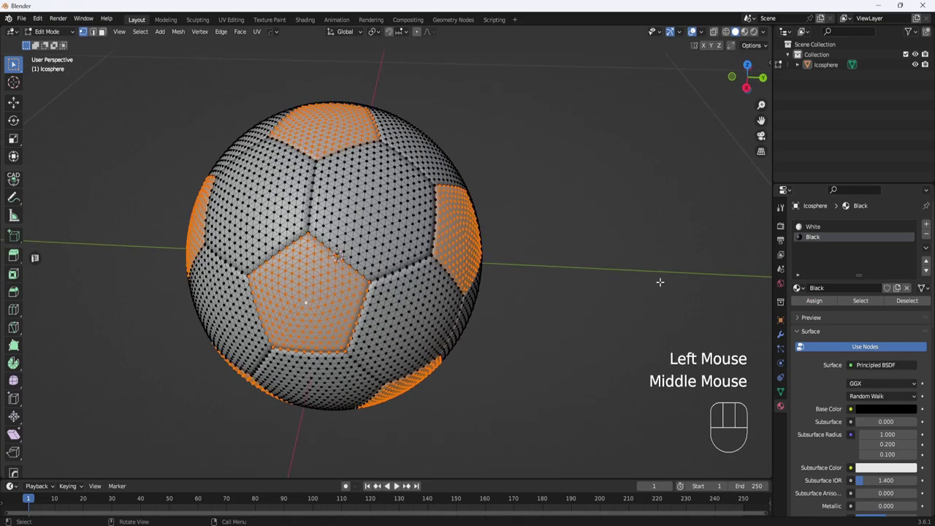
Invert the selection to the hexagon panels and assign them the White material
key(ctrl+i)
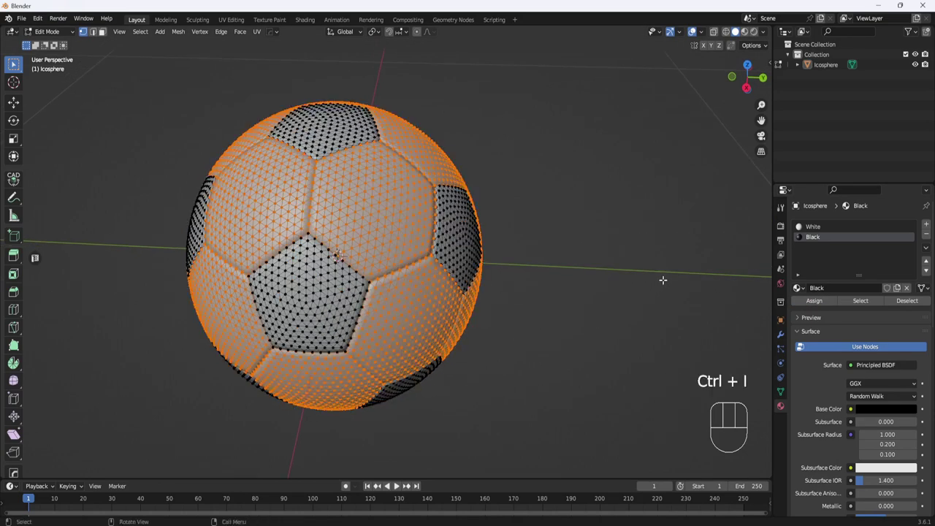
middle_drag(605, 268, 679, 255)
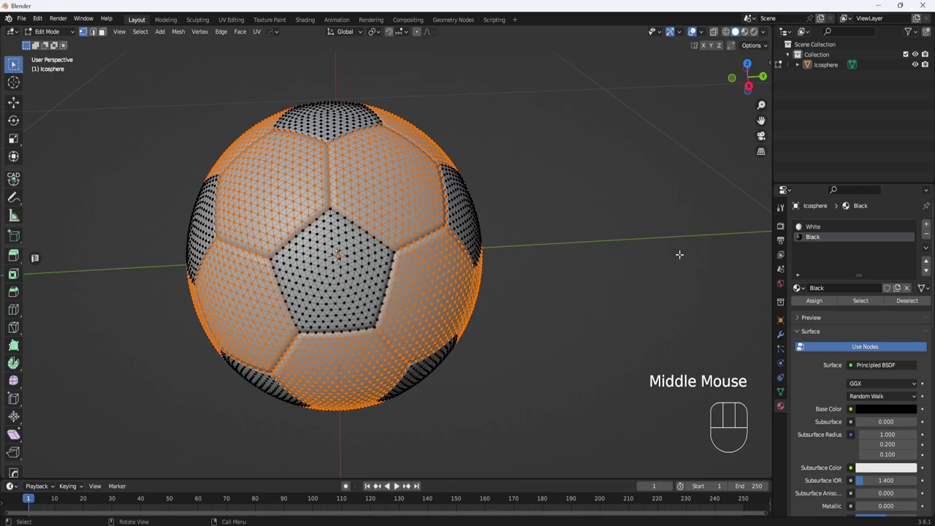
click(813, 227)
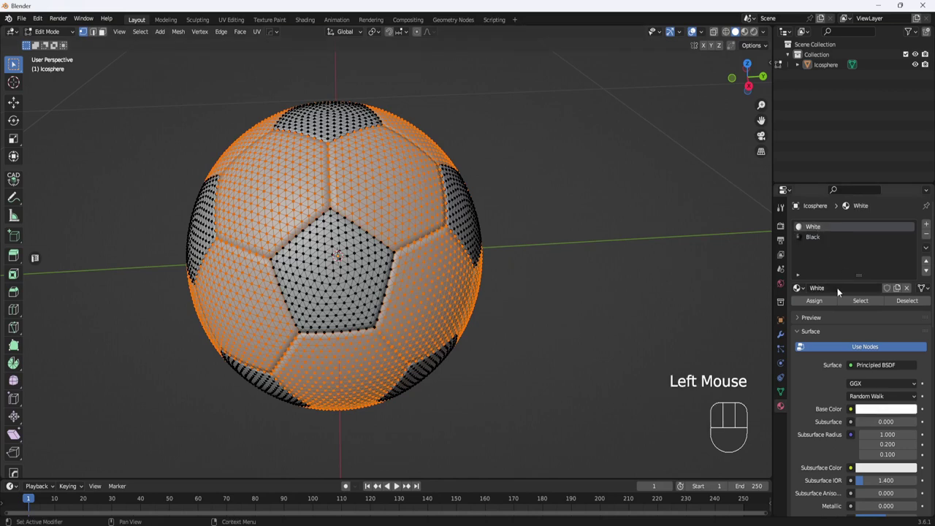
click(820, 301)
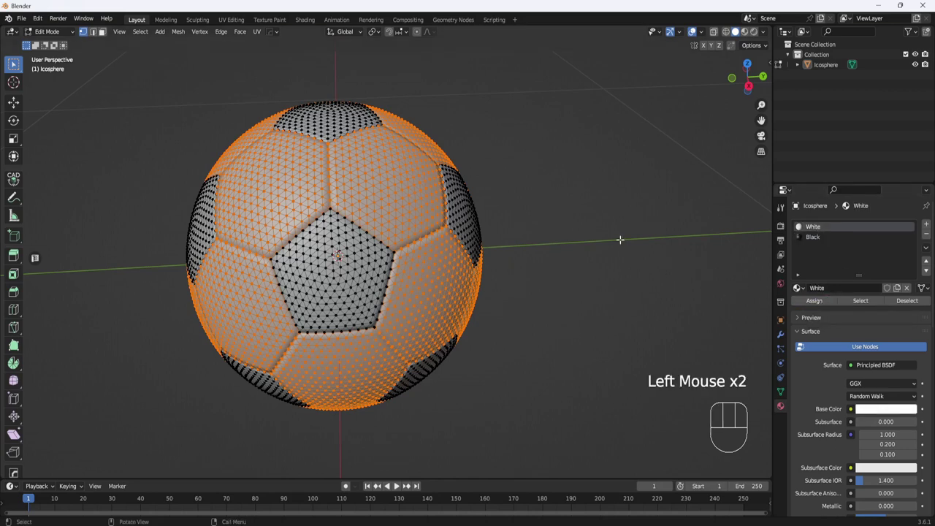
middle_drag(620, 240, 614, 241)
Return to Object Mode and switch the viewport to Material Preview shading
key(Tab)
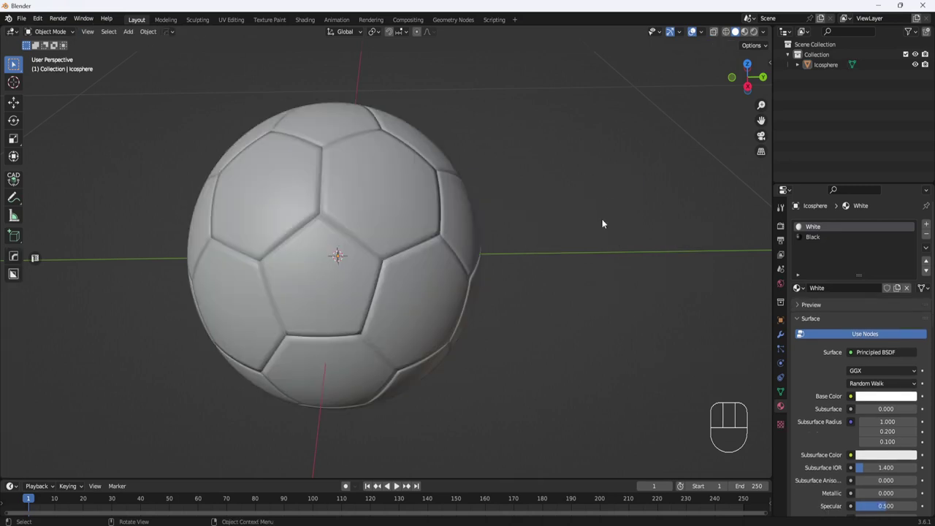
middle_drag(537, 220, 570, 198)
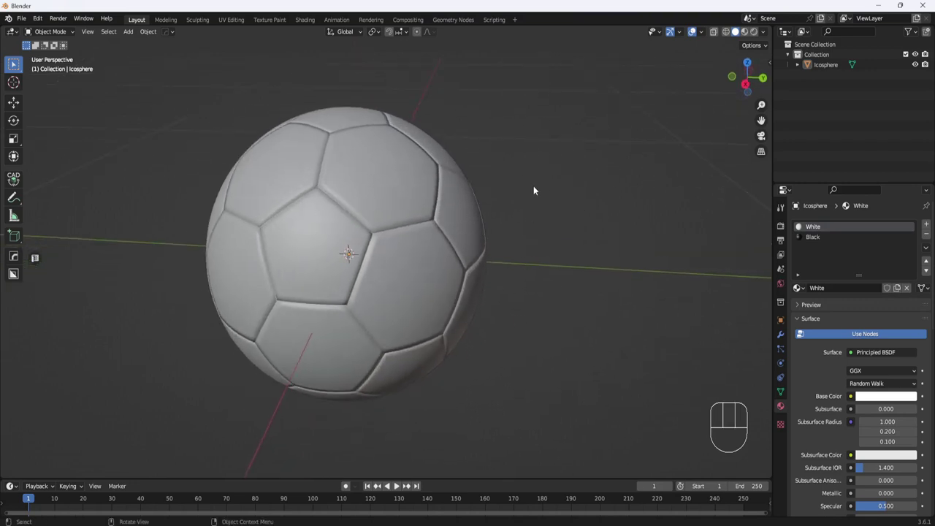
click(745, 32)
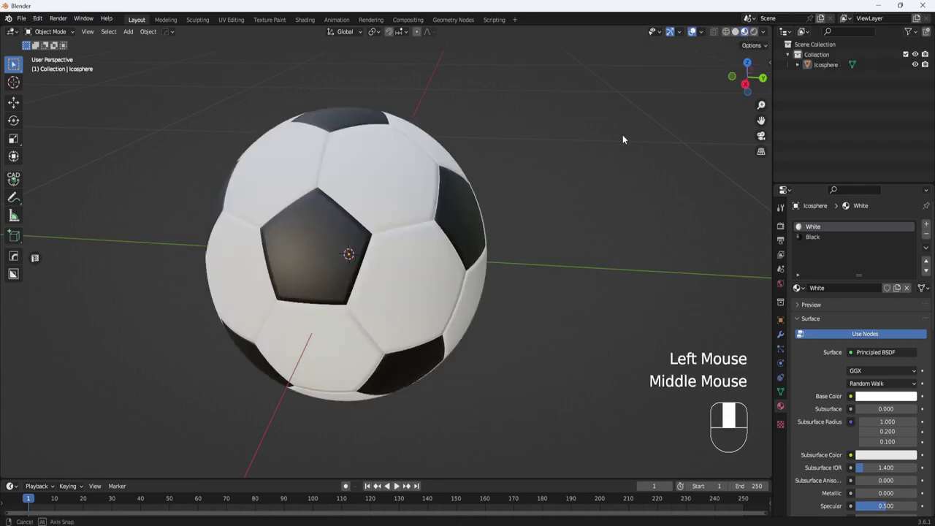
middle_drag(622, 140, 586, 170)
scroll(543, 171, up, 2)
shift+middle_drag(586, 170, 583, 176)
scroll(582, 171, down, 1)
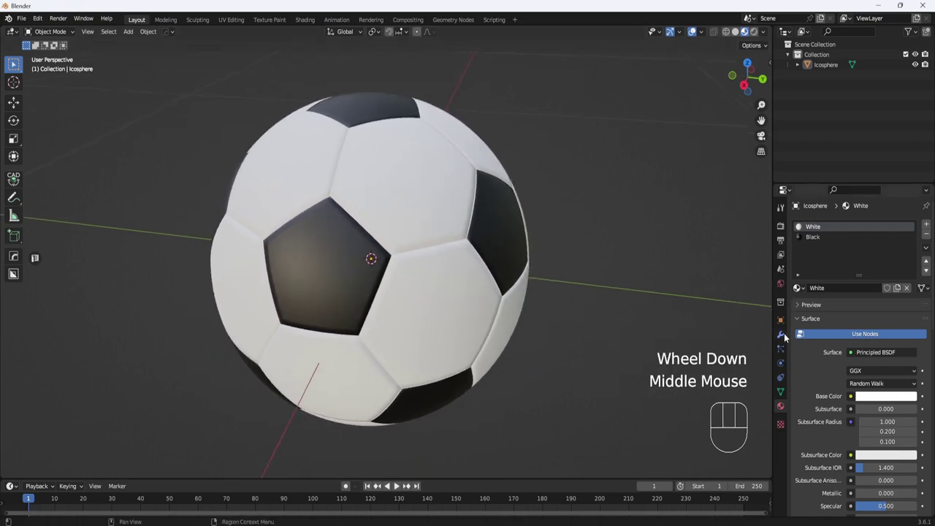
Lower the Black material's Roughness to 0.3
click(820, 237)
scroll(838, 285, down, 6)
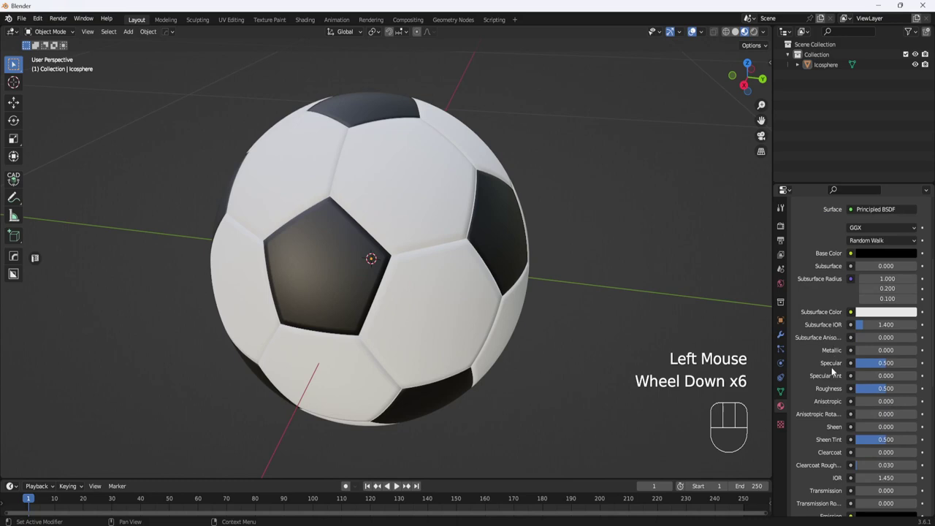
click(871, 388)
text(0.3)
key(Return)
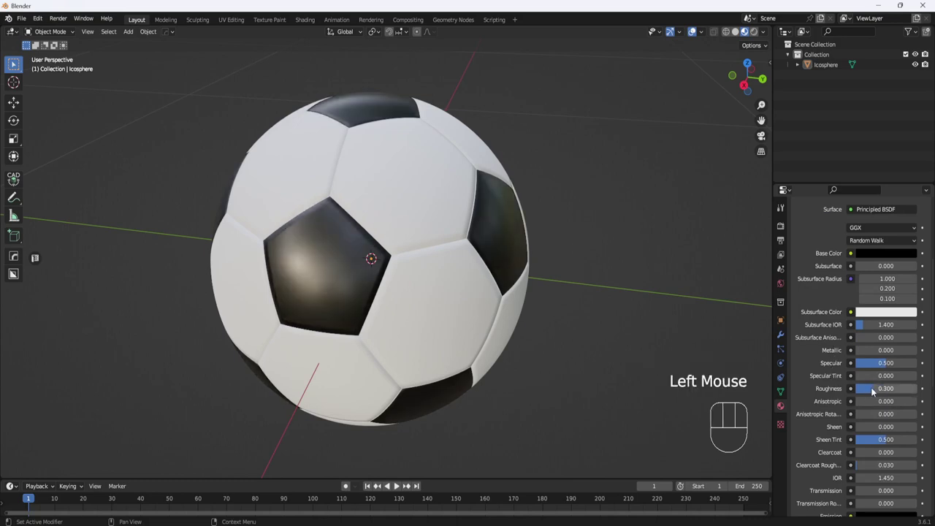
middle_drag(577, 287, 494, 221)
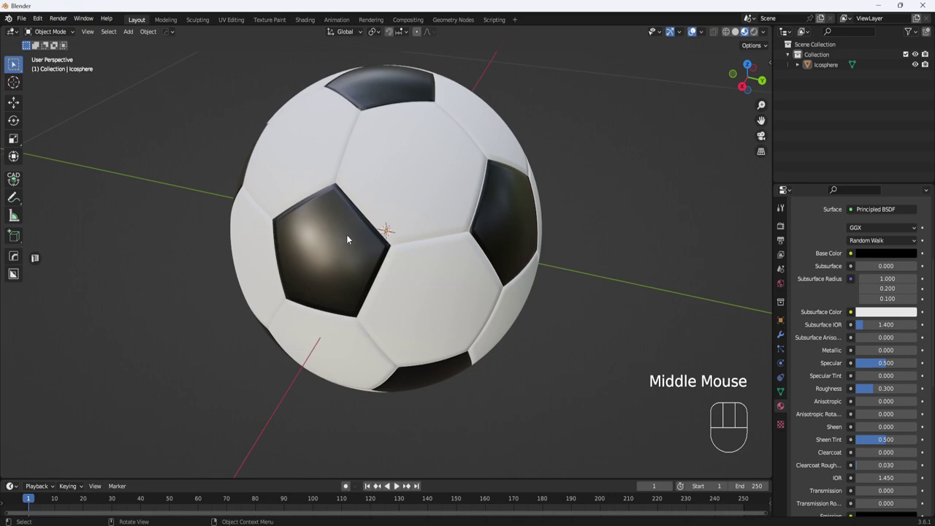
Lower the White material's Roughness to 0.3
scroll(847, 232, up, 4)
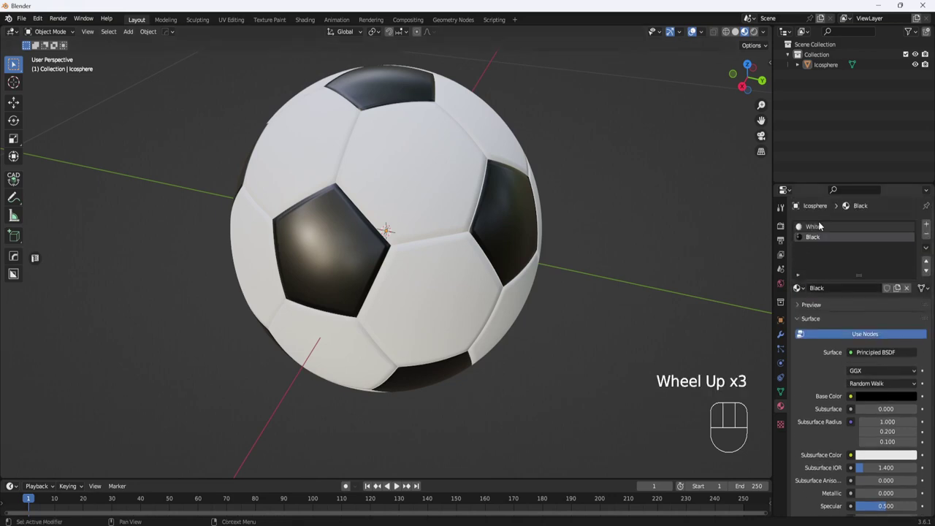
click(818, 227)
scroll(838, 352, down, 1)
scroll(839, 352, down, 1)
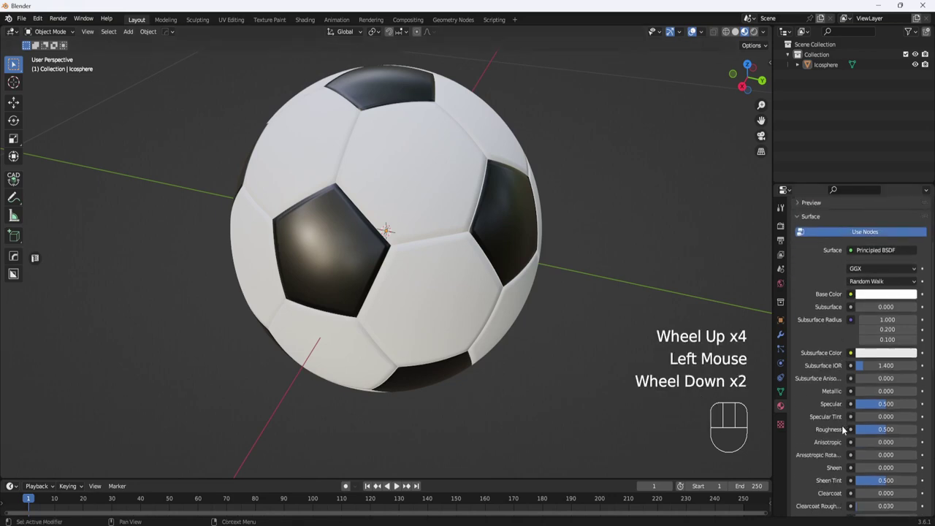
click(884, 429)
text(0.3)
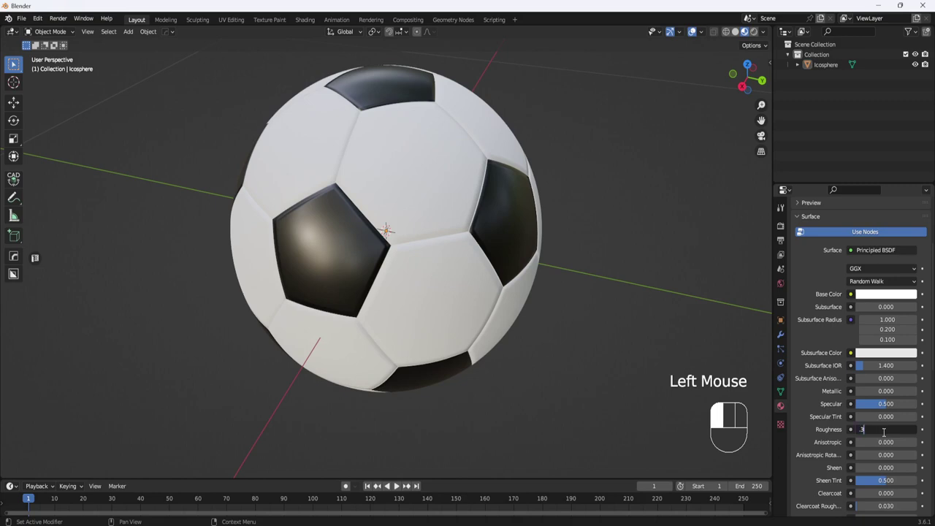
key(Return)
middle_drag(657, 232, 587, 173)
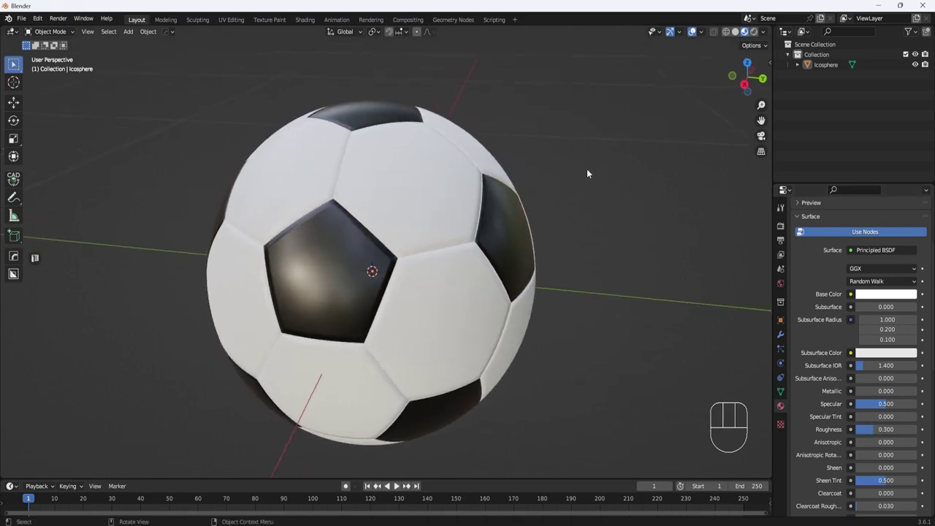